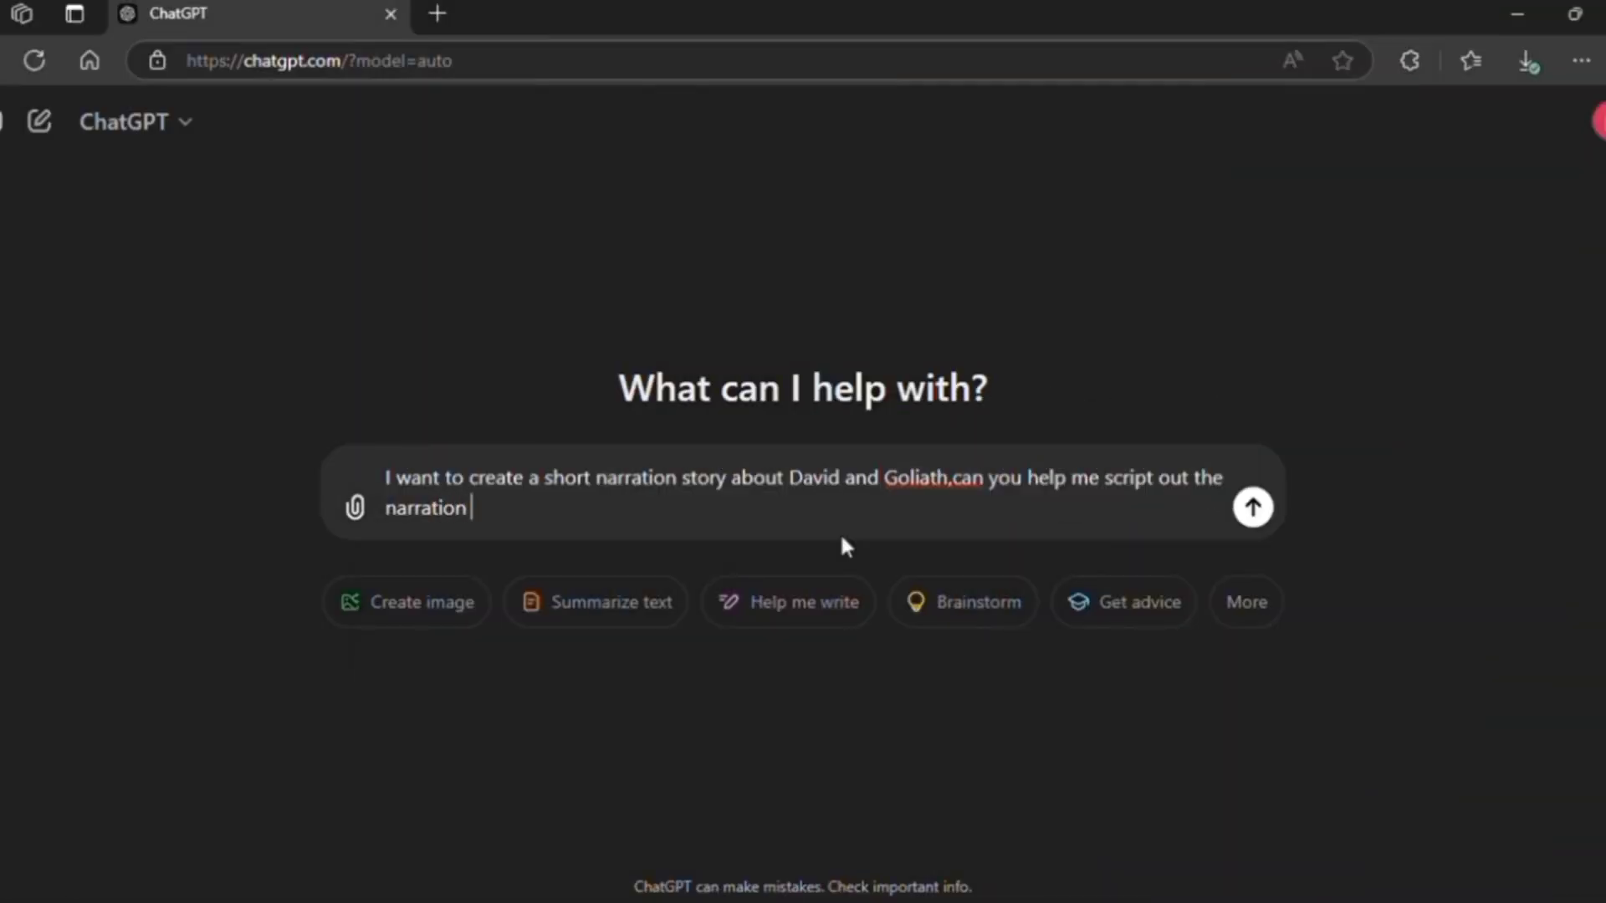
Step: Send the David and Goliath narration prompt to ChatGPT and review its scene-by-scene reply
{"action": "type", "text": "e"}
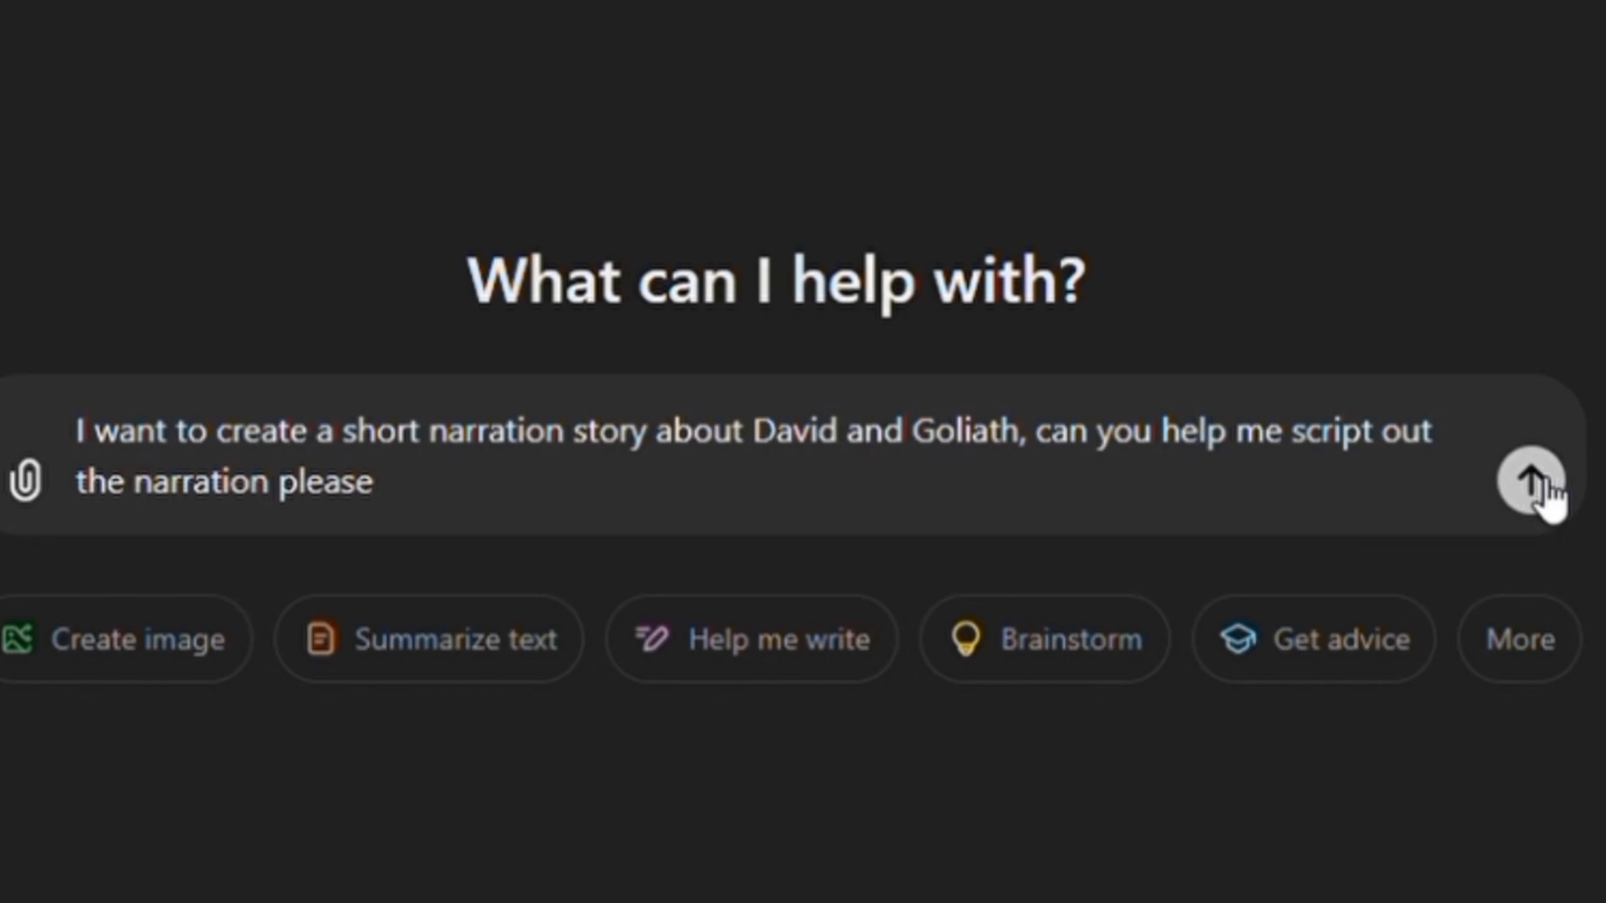
{"action": "left_click", "coordinate": [1548, 540]}
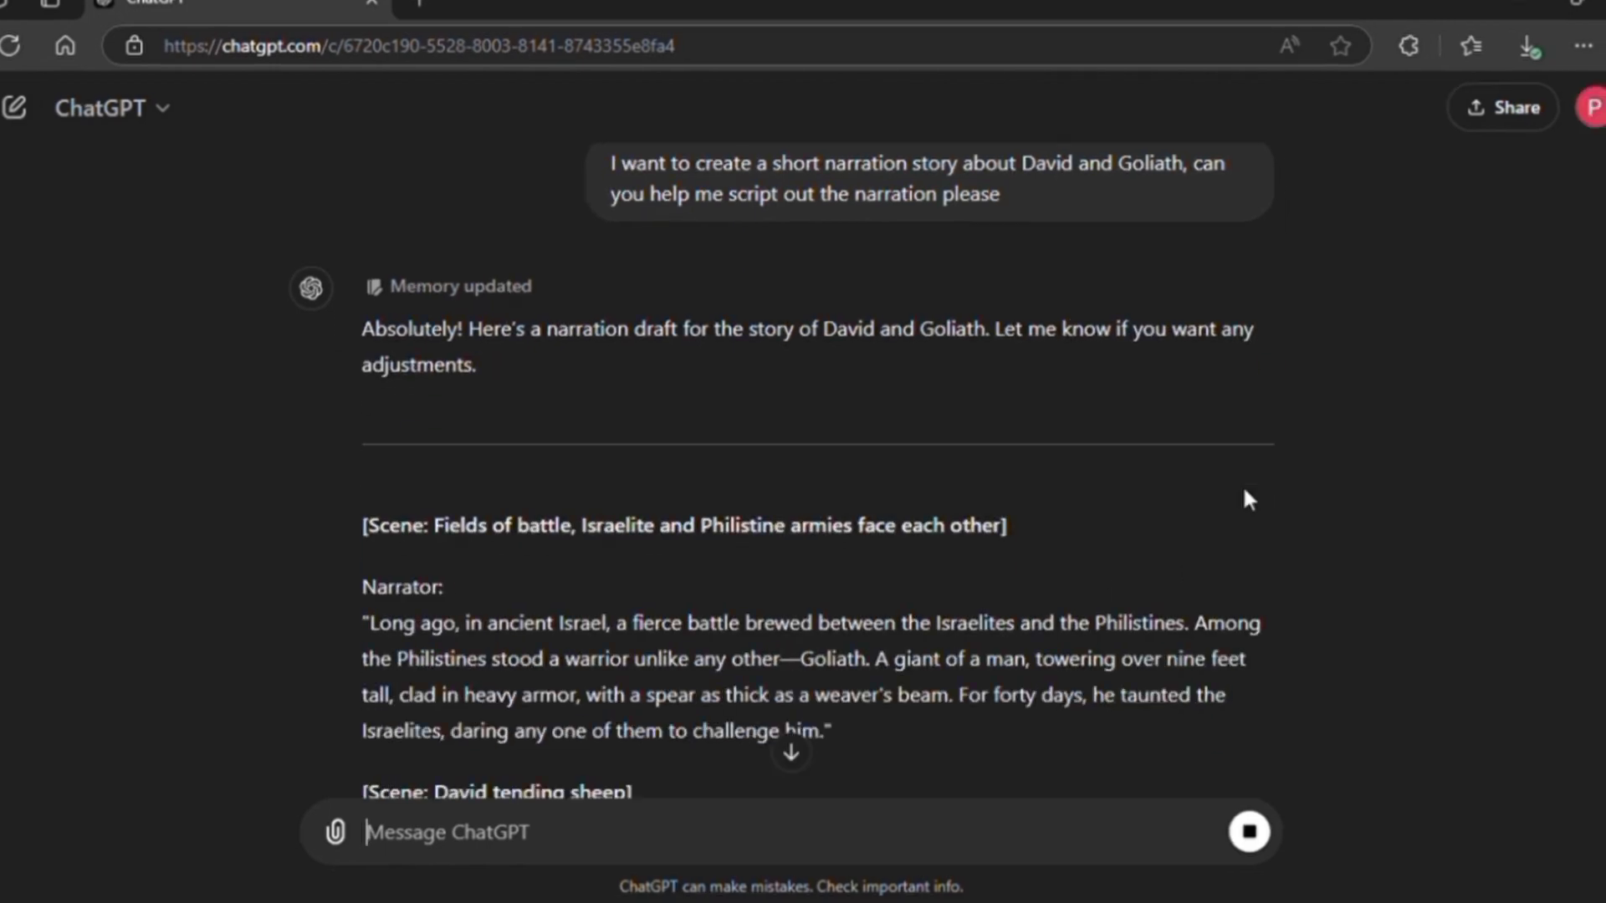
{"action": "scroll", "coordinate": [1244, 483], "scroll_direction": "down", "scroll_amount": 3}
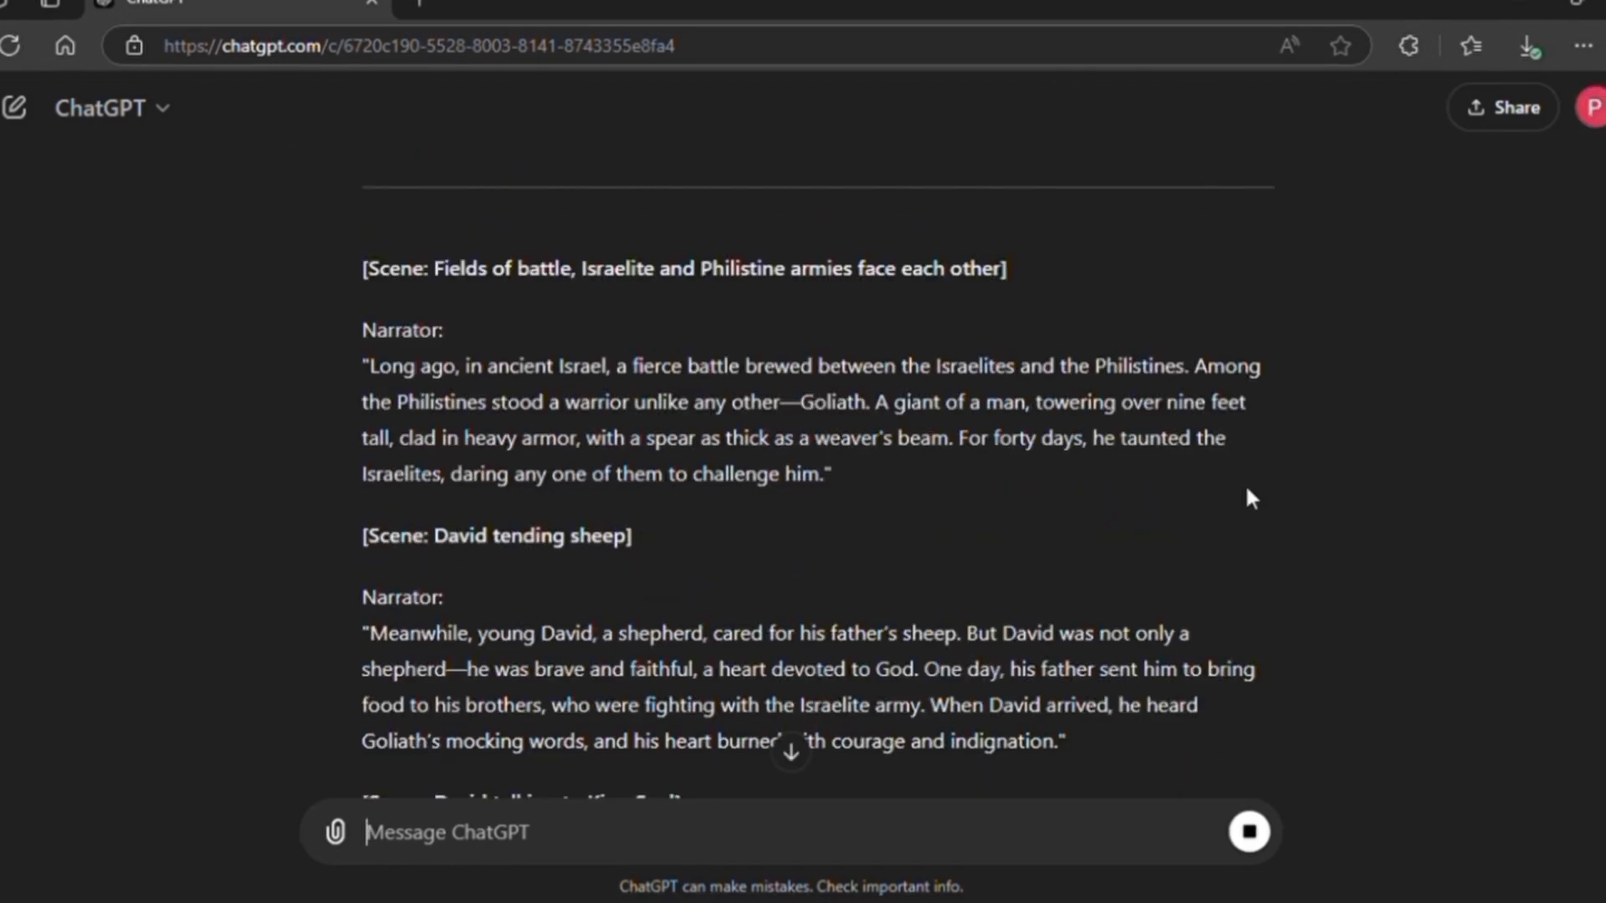
{"action": "scroll", "coordinate": [1244, 483], "scroll_direction": "down", "scroll_amount": 5}
{"action": "scroll", "coordinate": [836, 502], "scroll_direction": "up", "scroll_amount": 4}
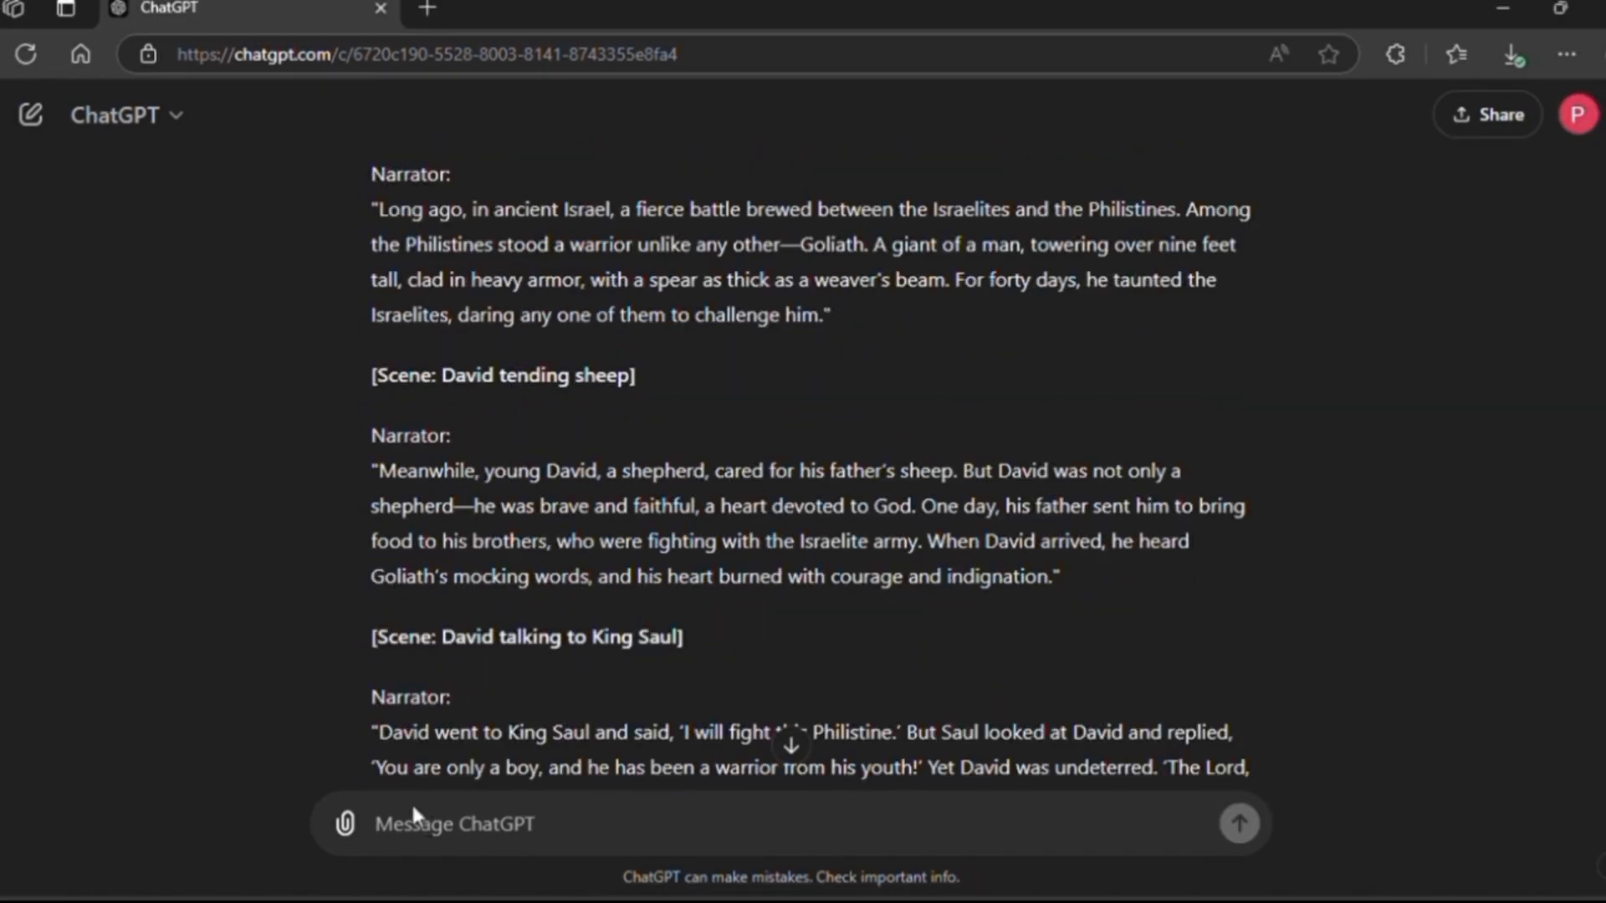
Step: Ask ChatGPT to 'please include dialogs spoken by the characters' and read through the revised script
{"action": "type", "text": "please i"}
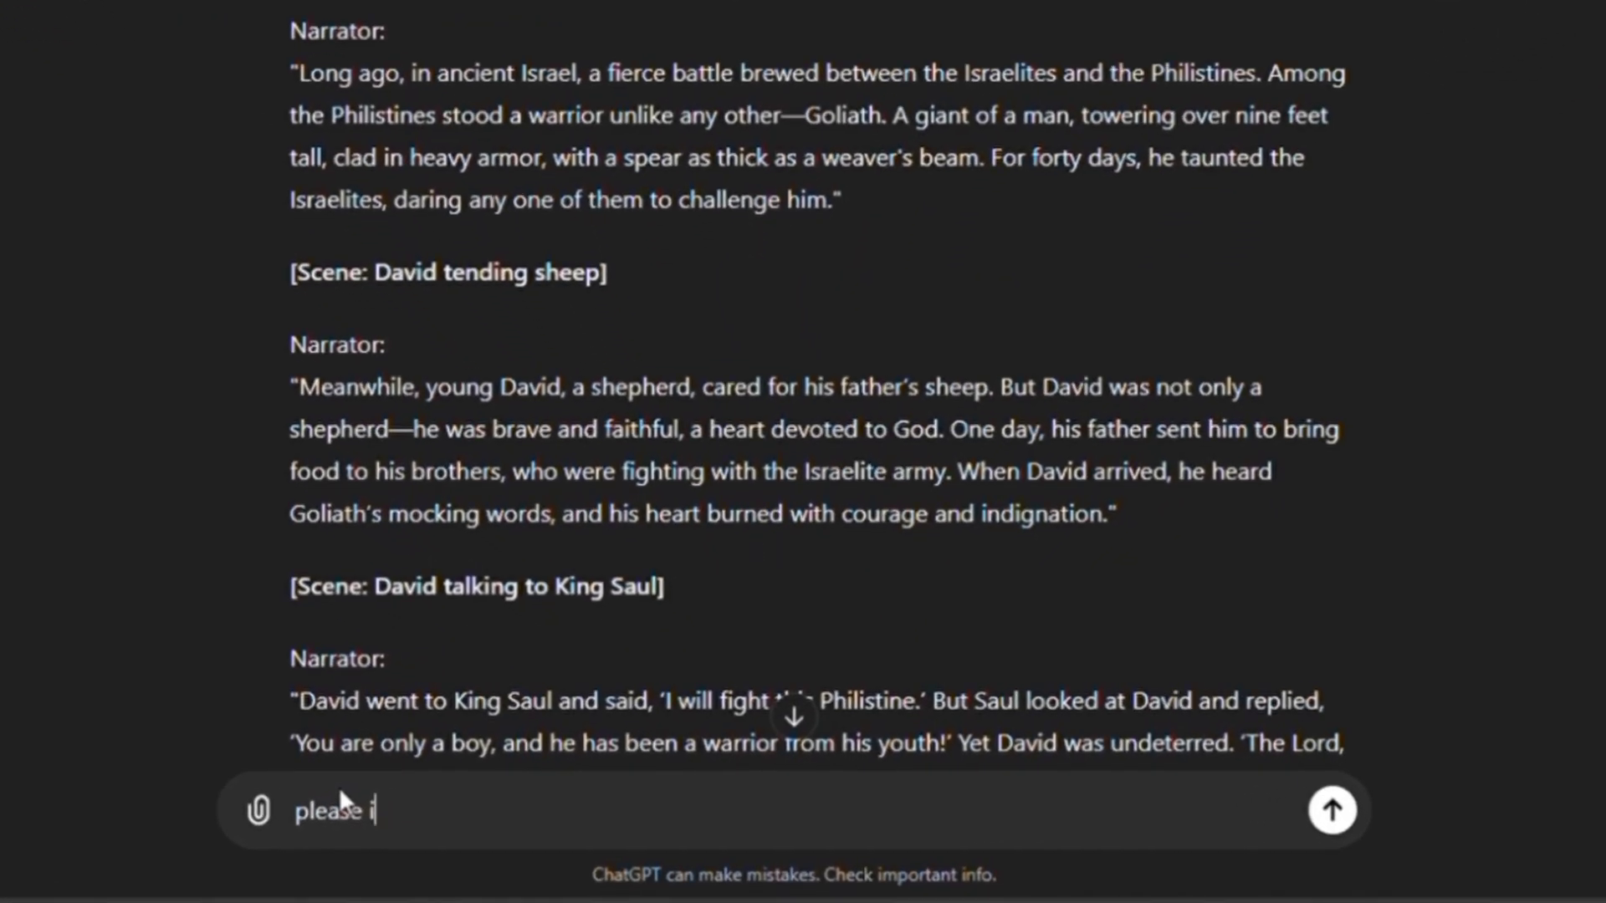
{"action": "type", "text": "nclude dialogs spoken by the characters"}
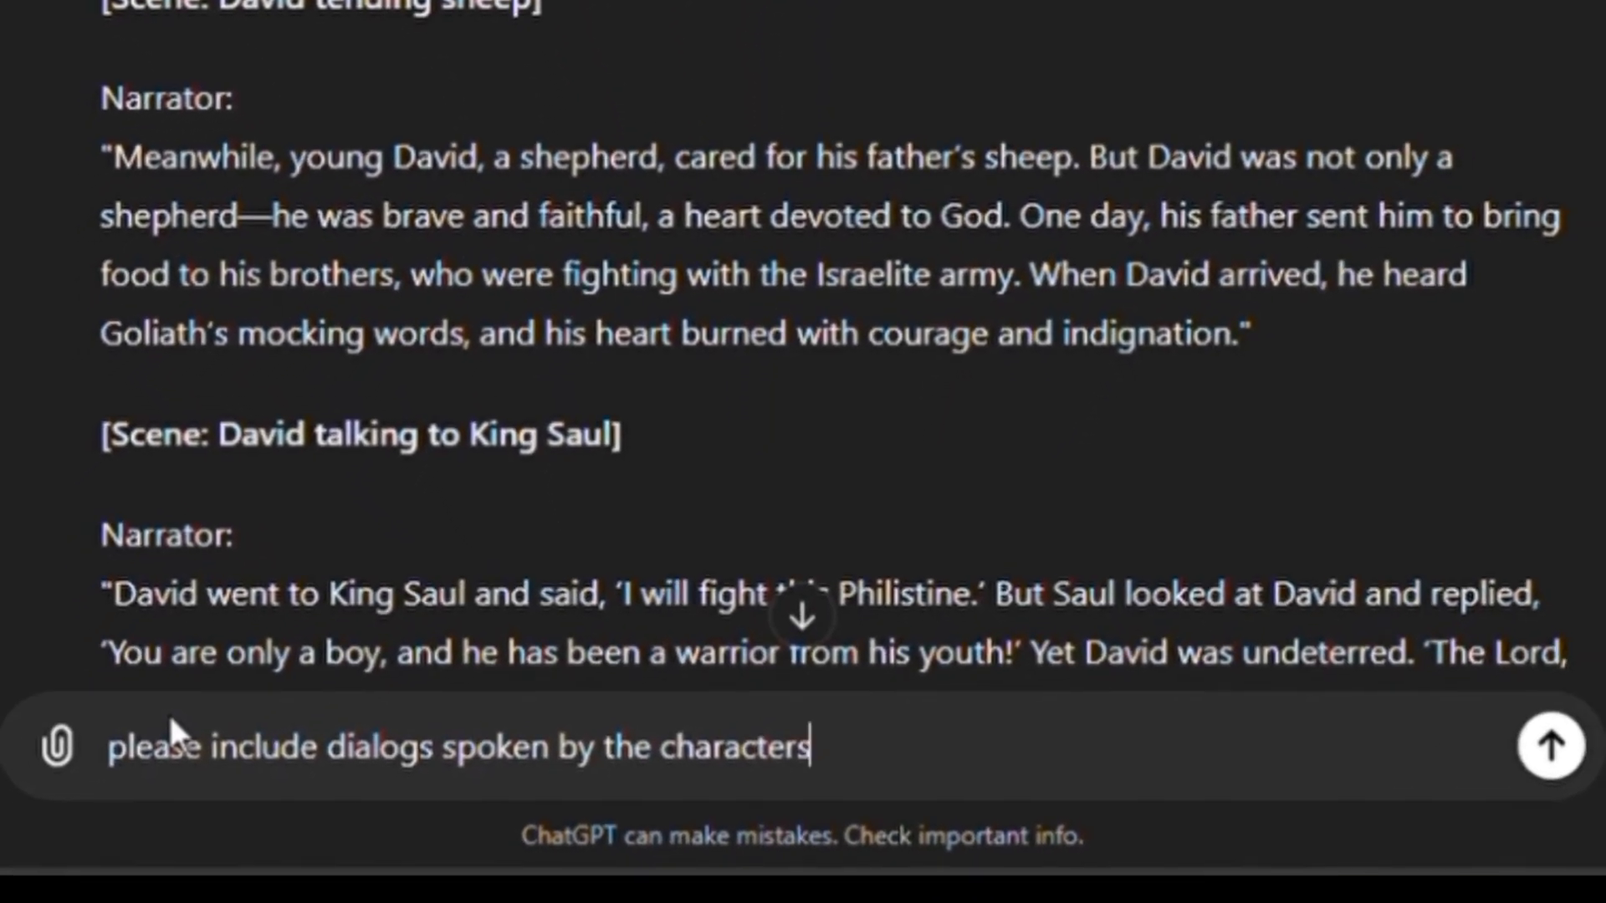
{"action": "key", "text": "Return"}
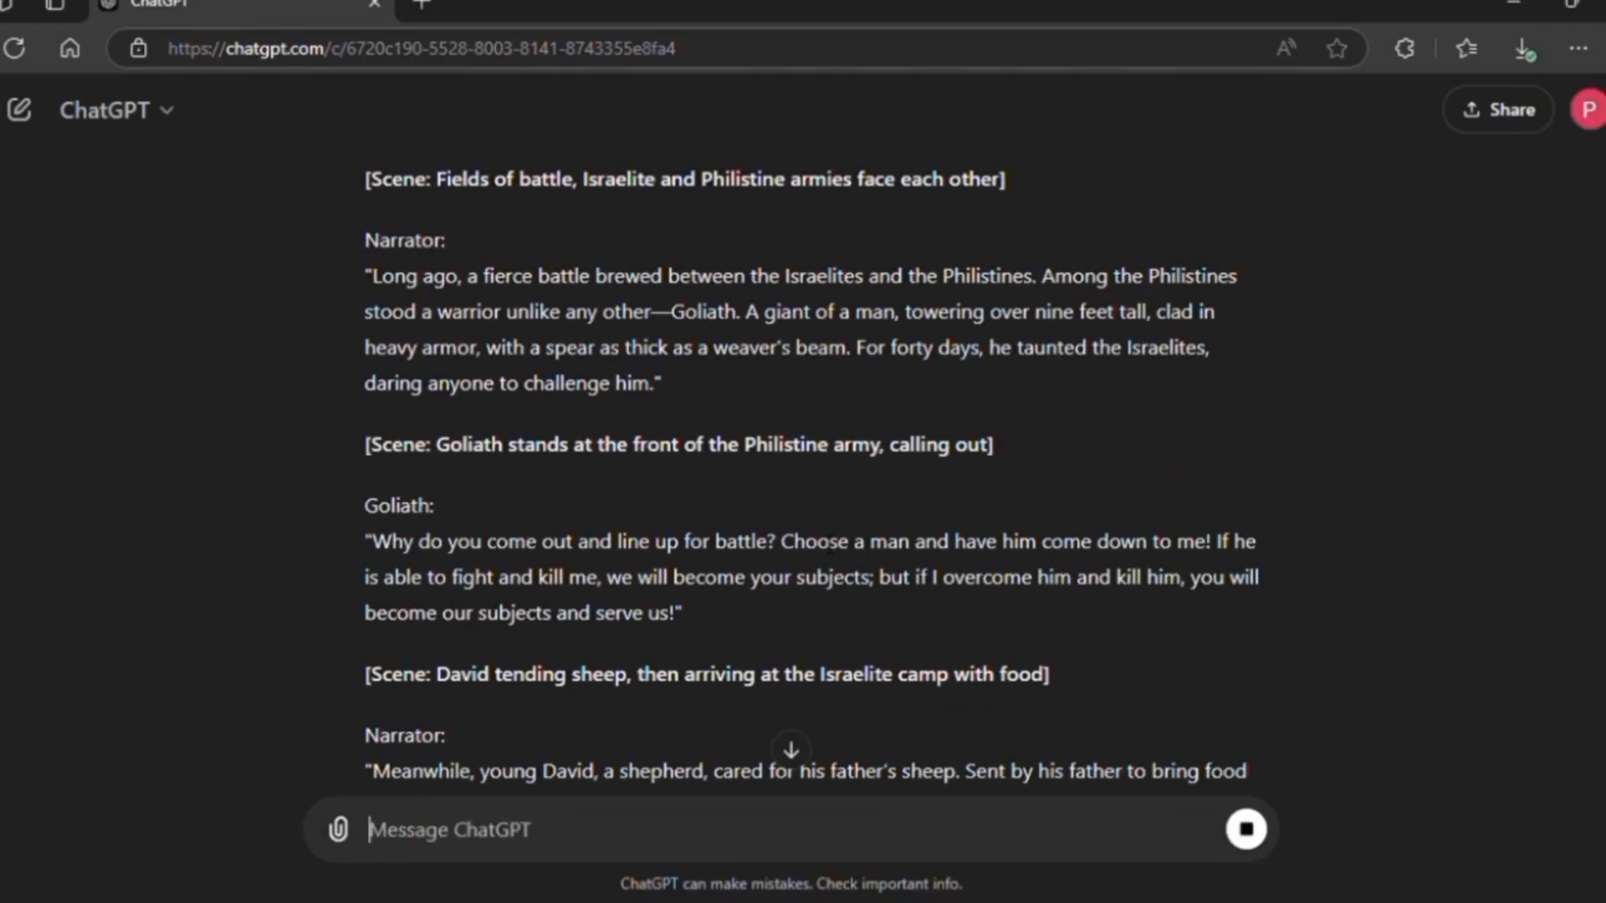
{"action": "scroll", "coordinate": [531, 635], "scroll_direction": "down", "scroll_amount": 3}
{"action": "scroll", "coordinate": [531, 635], "scroll_direction": "down", "scroll_amount": 1}
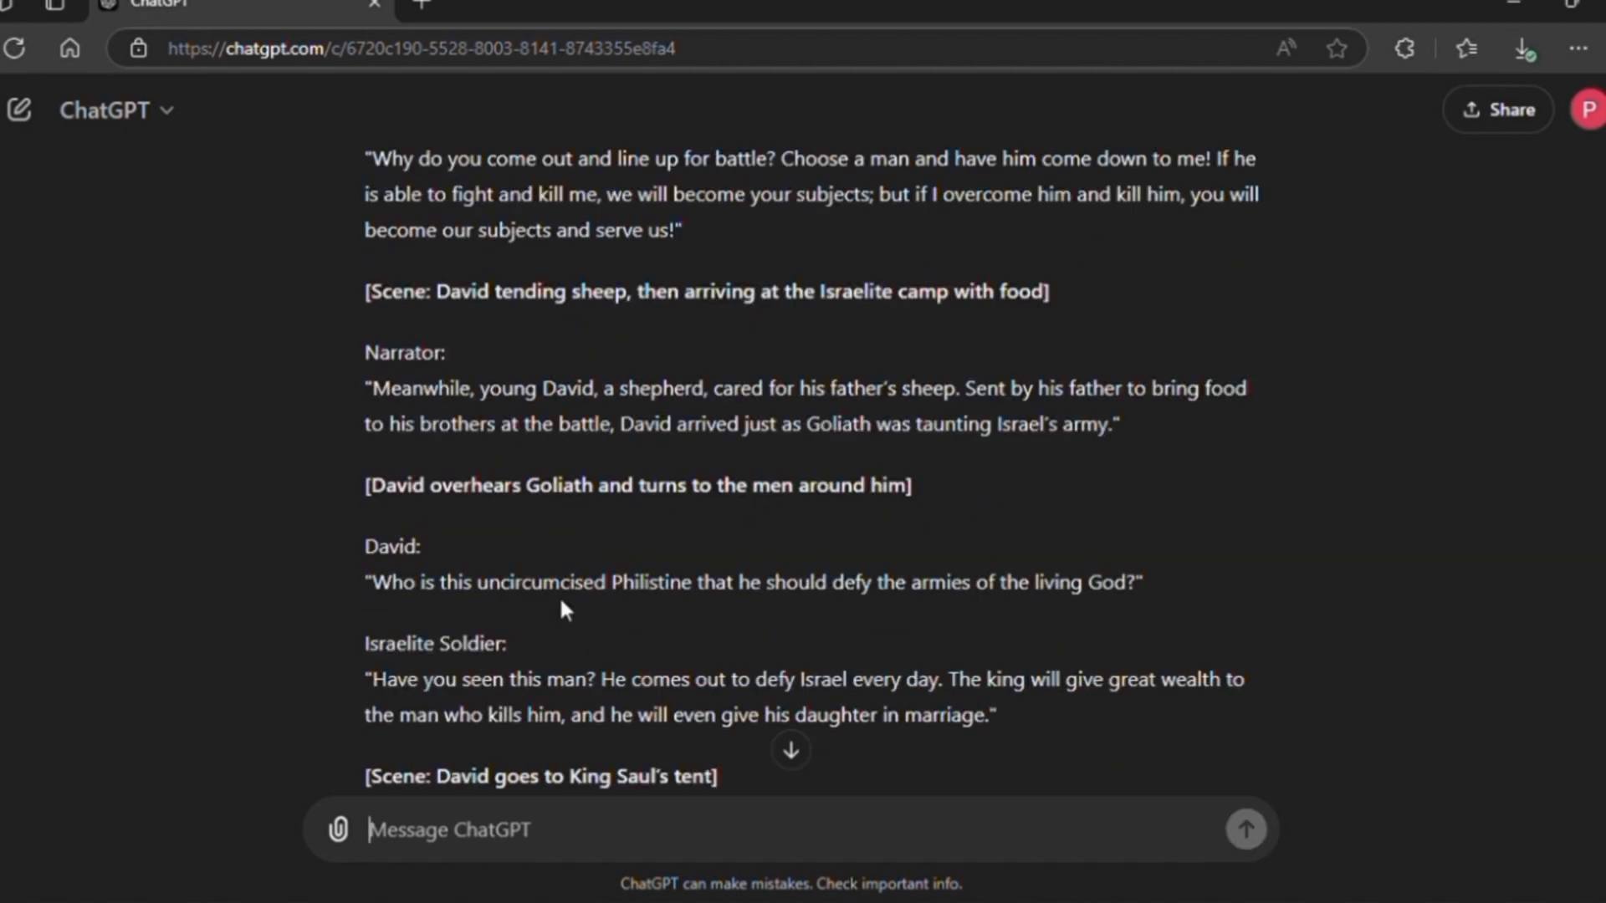
{"action": "scroll", "coordinate": [562, 608], "scroll_direction": "down", "scroll_amount": 2}
{"action": "scroll", "coordinate": [669, 611], "scroll_direction": "down", "scroll_amount": 2}
{"action": "scroll", "coordinate": [795, 612], "scroll_direction": "down", "scroll_amount": 2}
{"action": "scroll", "coordinate": [790, 543], "scroll_direction": "down", "scroll_amount": 3}
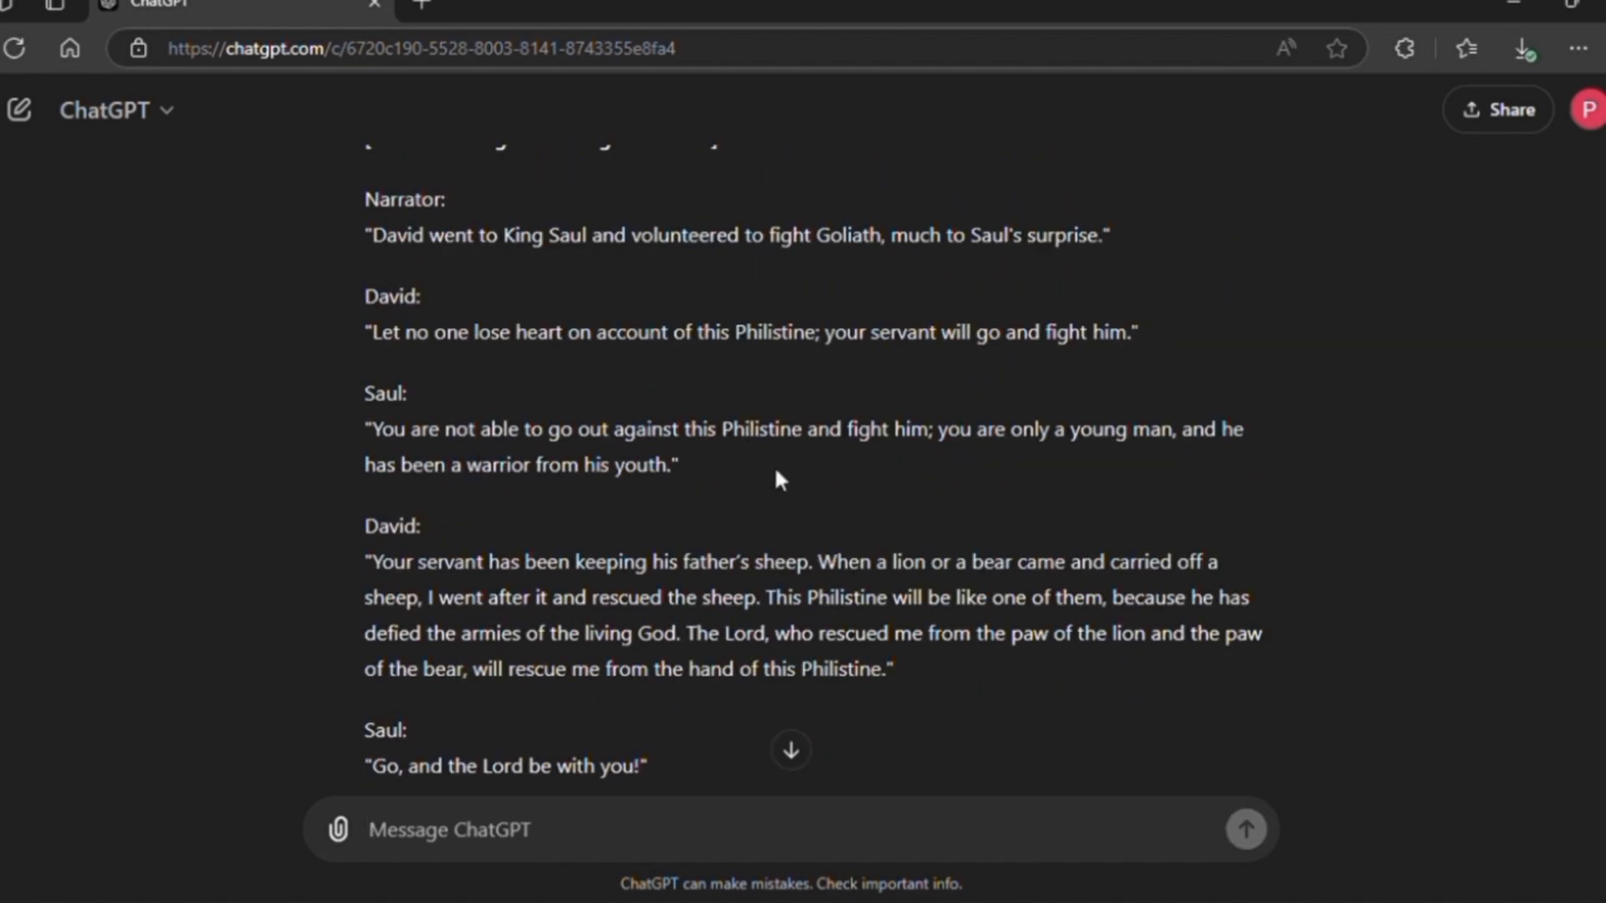
{"action": "scroll", "coordinate": [504, 644], "scroll_direction": "down", "scroll_amount": 2}
{"action": "scroll", "coordinate": [499, 456], "scroll_direction": "down", "scroll_amount": 4}
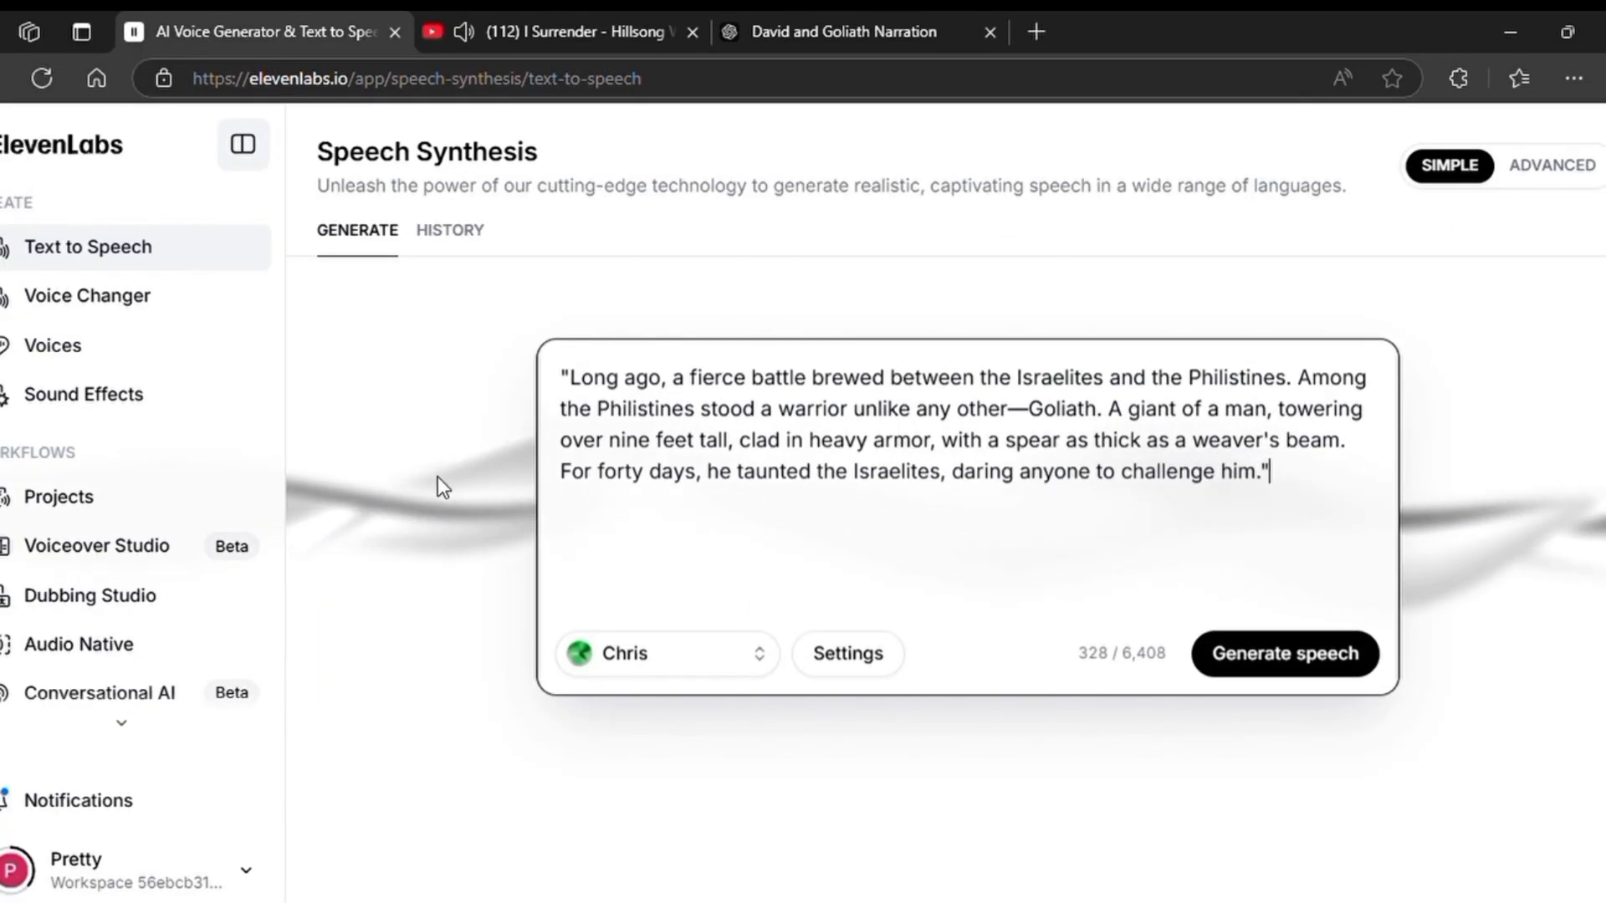
Step: Open the ElevenLabs Voice Library from the voice selector and search for 'ol'
{"action": "left_click", "coordinate": [765, 660]}
{"action": "left_click", "coordinate": [687, 593]}
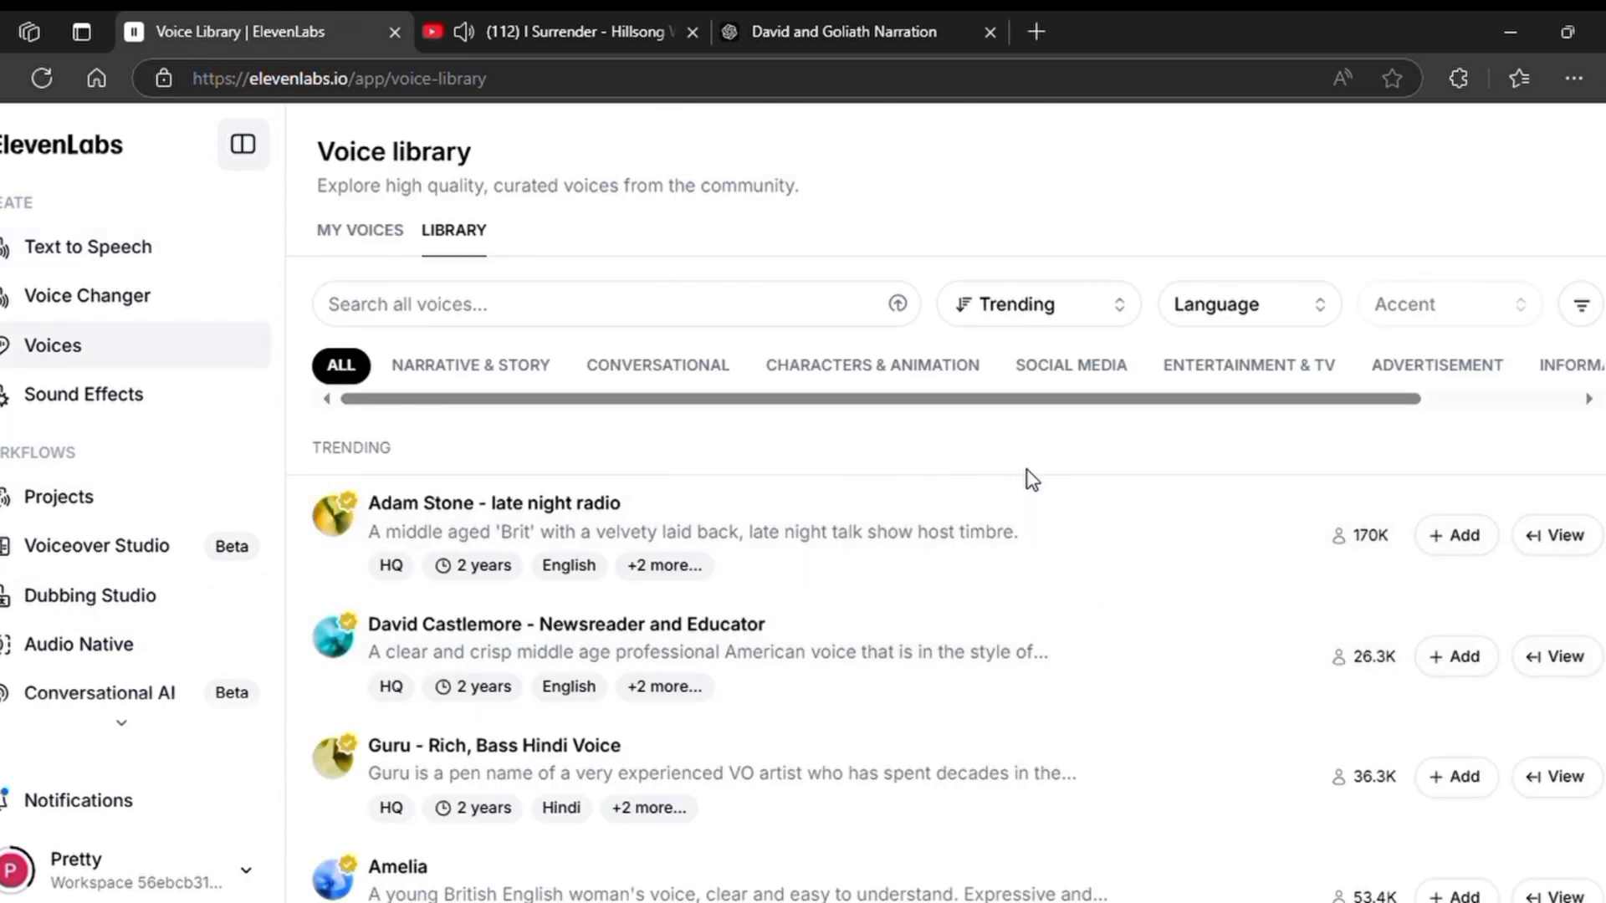
{"action": "scroll", "coordinate": [1032, 479], "scroll_direction": "down", "scroll_amount": 5}
{"action": "type", "text": "old"}
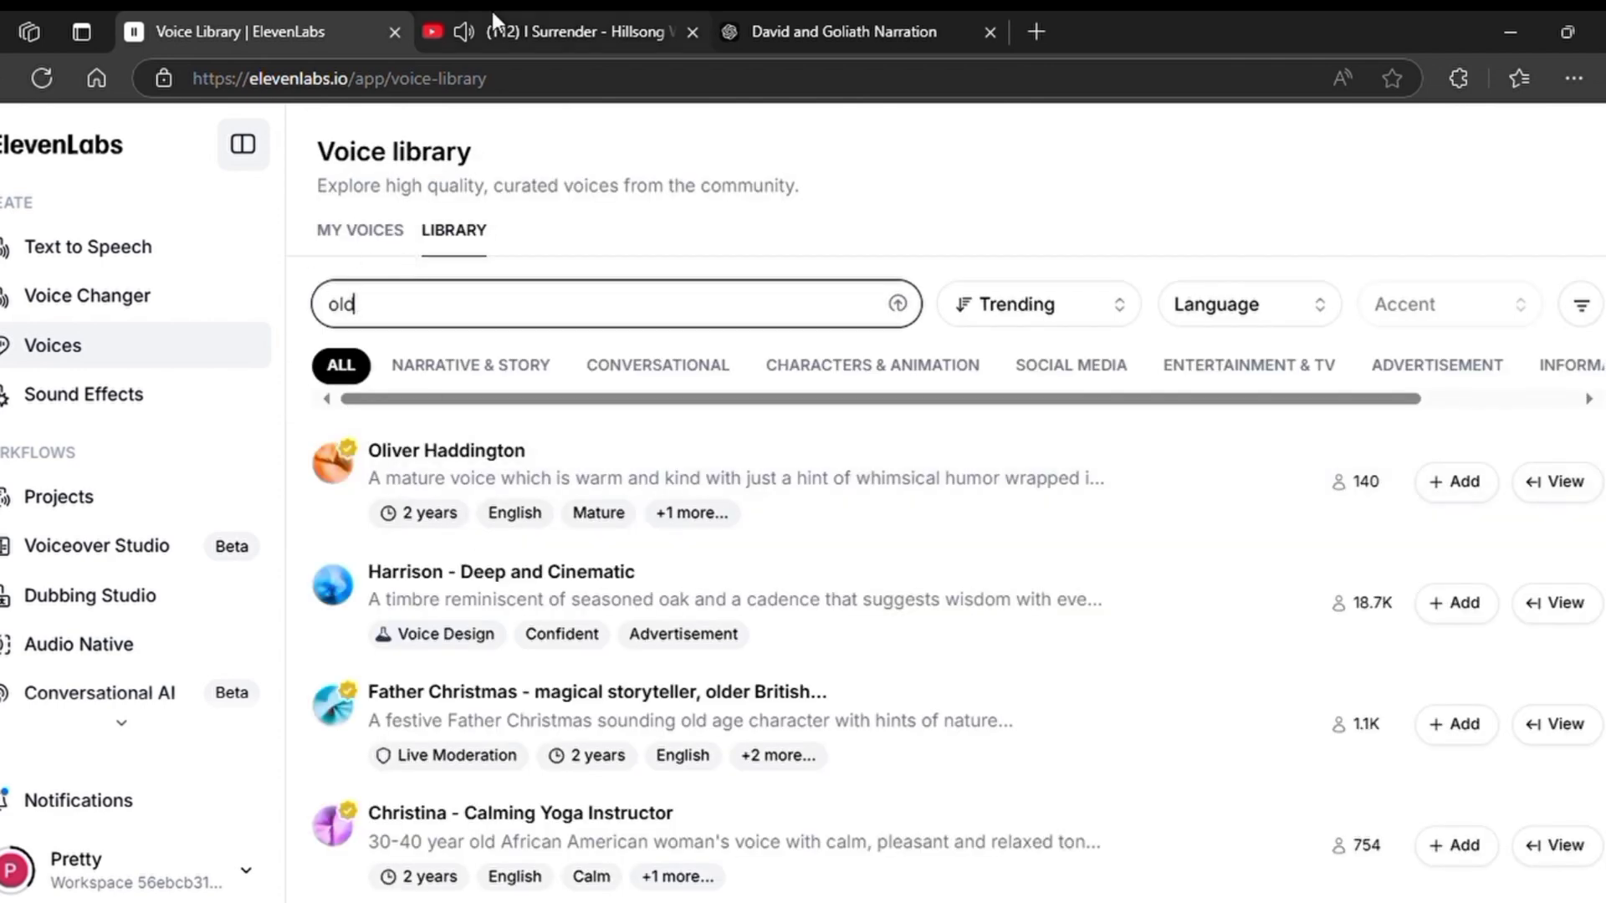
Step: Preview the Oliver Haddington voice and browse further library voices
{"action": "left_click", "coordinate": [332, 461]}
{"action": "scroll", "coordinate": [351, 516], "scroll_direction": "down", "scroll_amount": 5}
{"action": "left_click", "coordinate": [332, 434]}
{"action": "scroll", "coordinate": [341, 544], "scroll_direction": "down", "scroll_amount": 5}
{"action": "scroll", "coordinate": [341, 579], "scroll_direction": "down", "scroll_amount": 5}
{"action": "scroll", "coordinate": [342, 578], "scroll_direction": "down", "scroll_amount": 5}
{"action": "scroll", "coordinate": [341, 579], "scroll_direction": "down", "scroll_amount": 5}
{"action": "scroll", "coordinate": [341, 579], "scroll_direction": "down", "scroll_amount": 5}
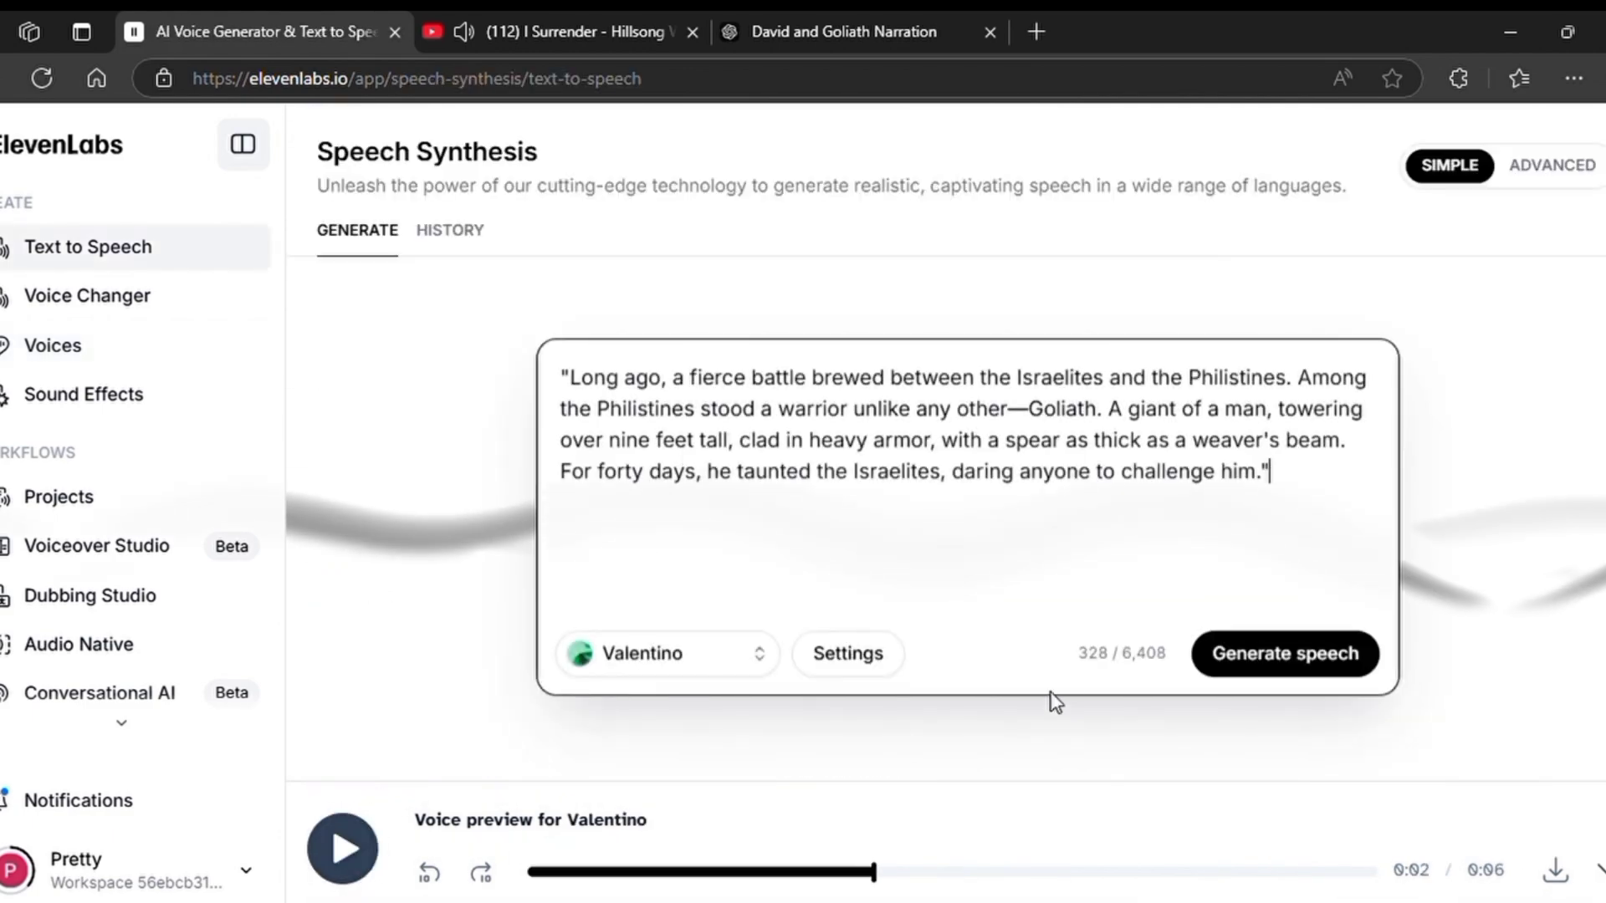
Step: Generate the opening narration speech in Valentino's voice and clear the text box
{"action": "left_click", "coordinate": [1288, 656]}
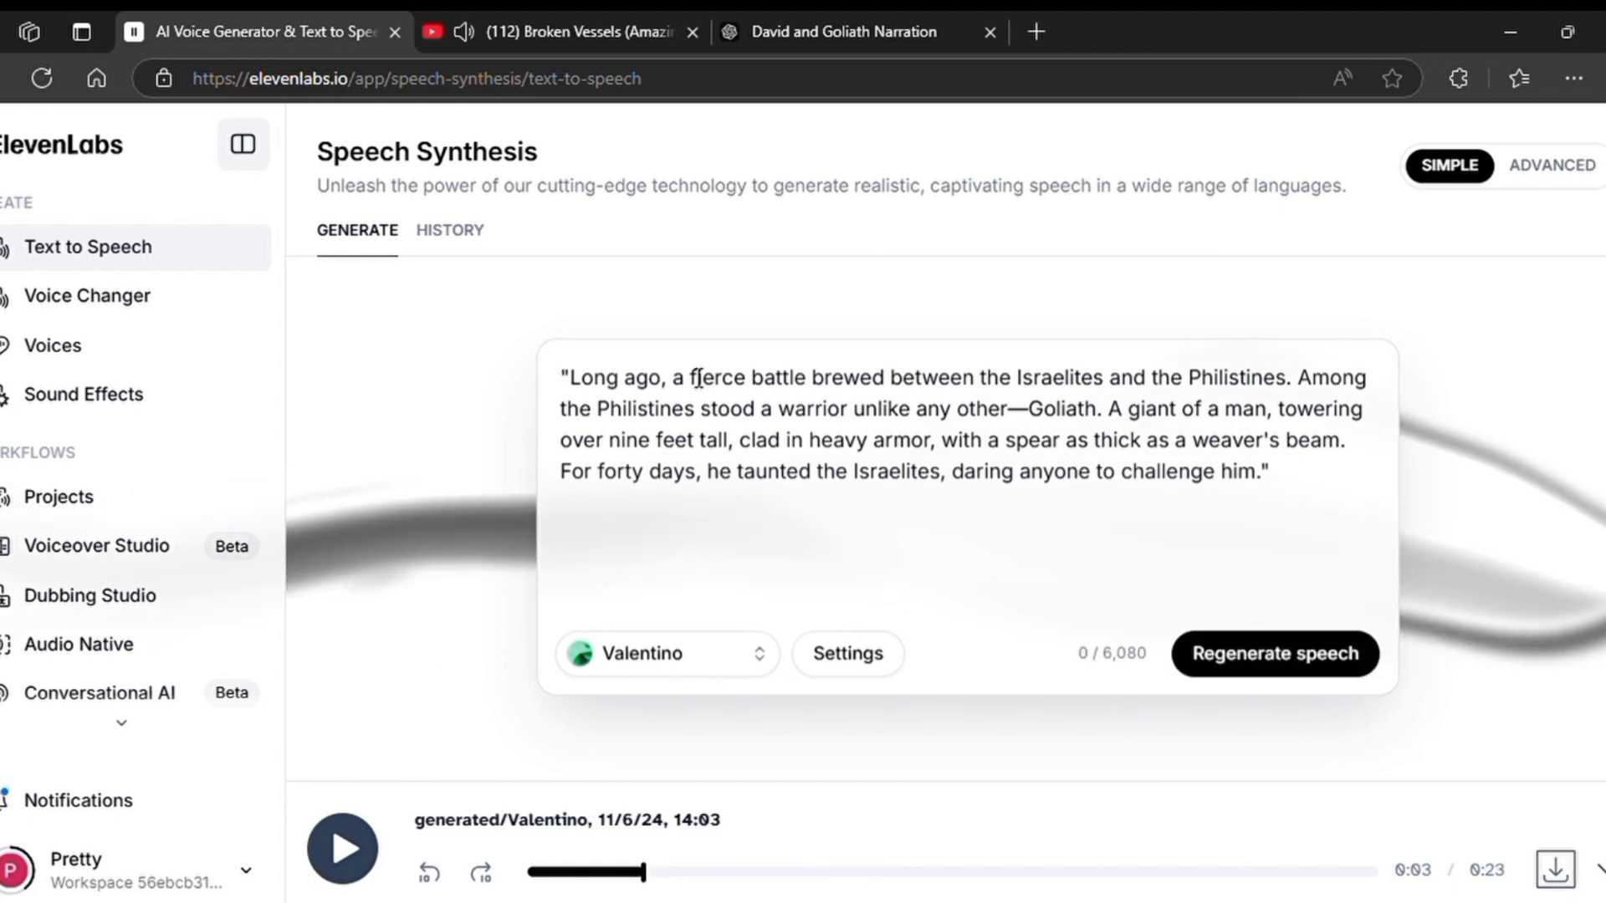
{"action": "key", "text": "ctrl+a"}
{"action": "key", "text": "BackSpace"}
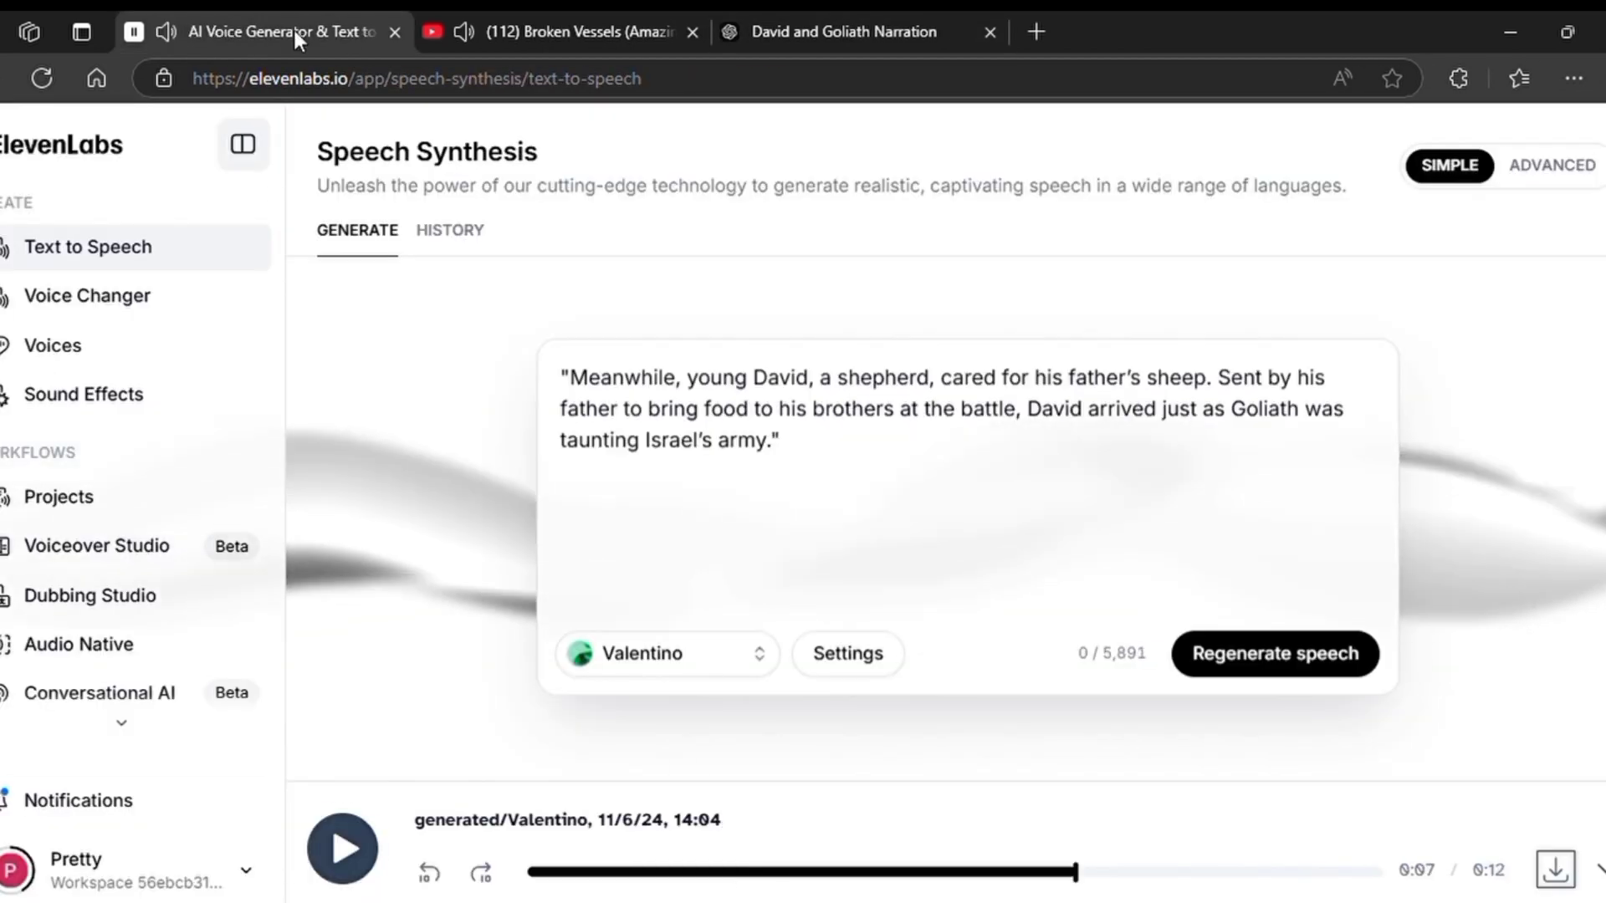
Step: Select the next narrator passage in the ChatGPT script
{"action": "left_click", "coordinate": [824, 32]}
{"action": "scroll", "coordinate": [373, 452], "scroll_direction": "up", "scroll_amount": 10}
{"action": "left_click_drag", "start_coordinate": [393, 440], "coordinate": [635, 459]}
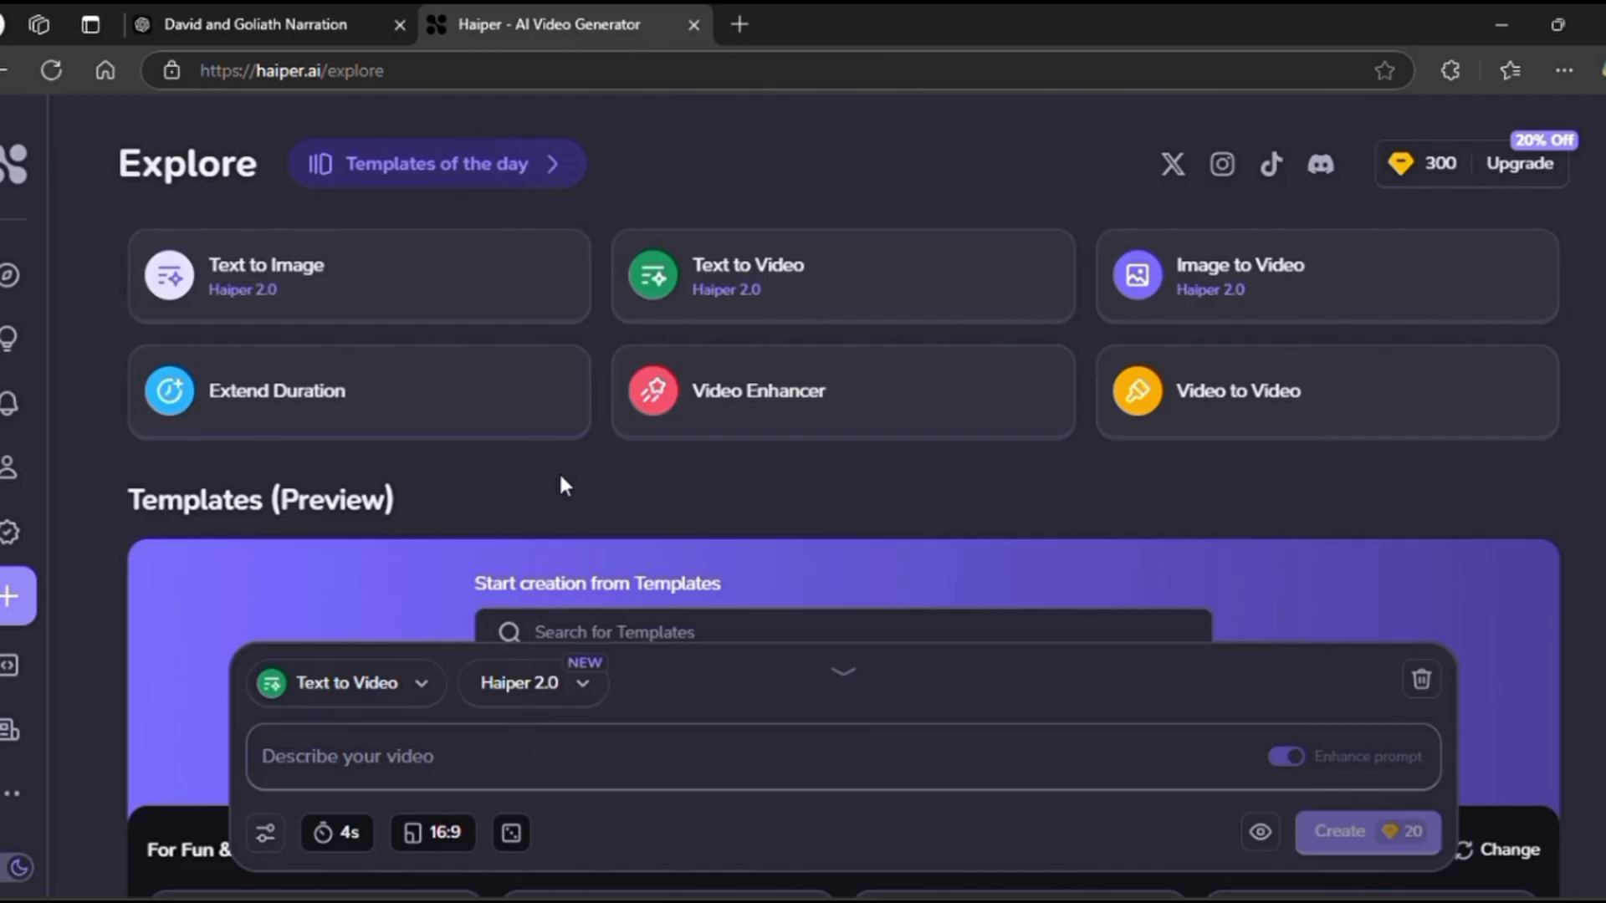
Step: Paste the Goliath prompt and generate a 1080p Text to Image result in Haiper AI
{"action": "type", "text": "A towering warrior, Goliath, standing at the forefront of the Philistine army, facing off against the Israelite army across a wide battlefield. Goliath, a muscular giant over nine feet tall, is wearing heavy bronze armor with a large helmet, carrying an enormous spear and shield. The background shows rolling hills under a bright sky, with dust kicked up around the armies. Goliath’s expression is confident and intimidating as he shouts a challenge. Style: vibrant 3D Pixar animation, cinematic lighting, dramatic and intense atmosphere."}
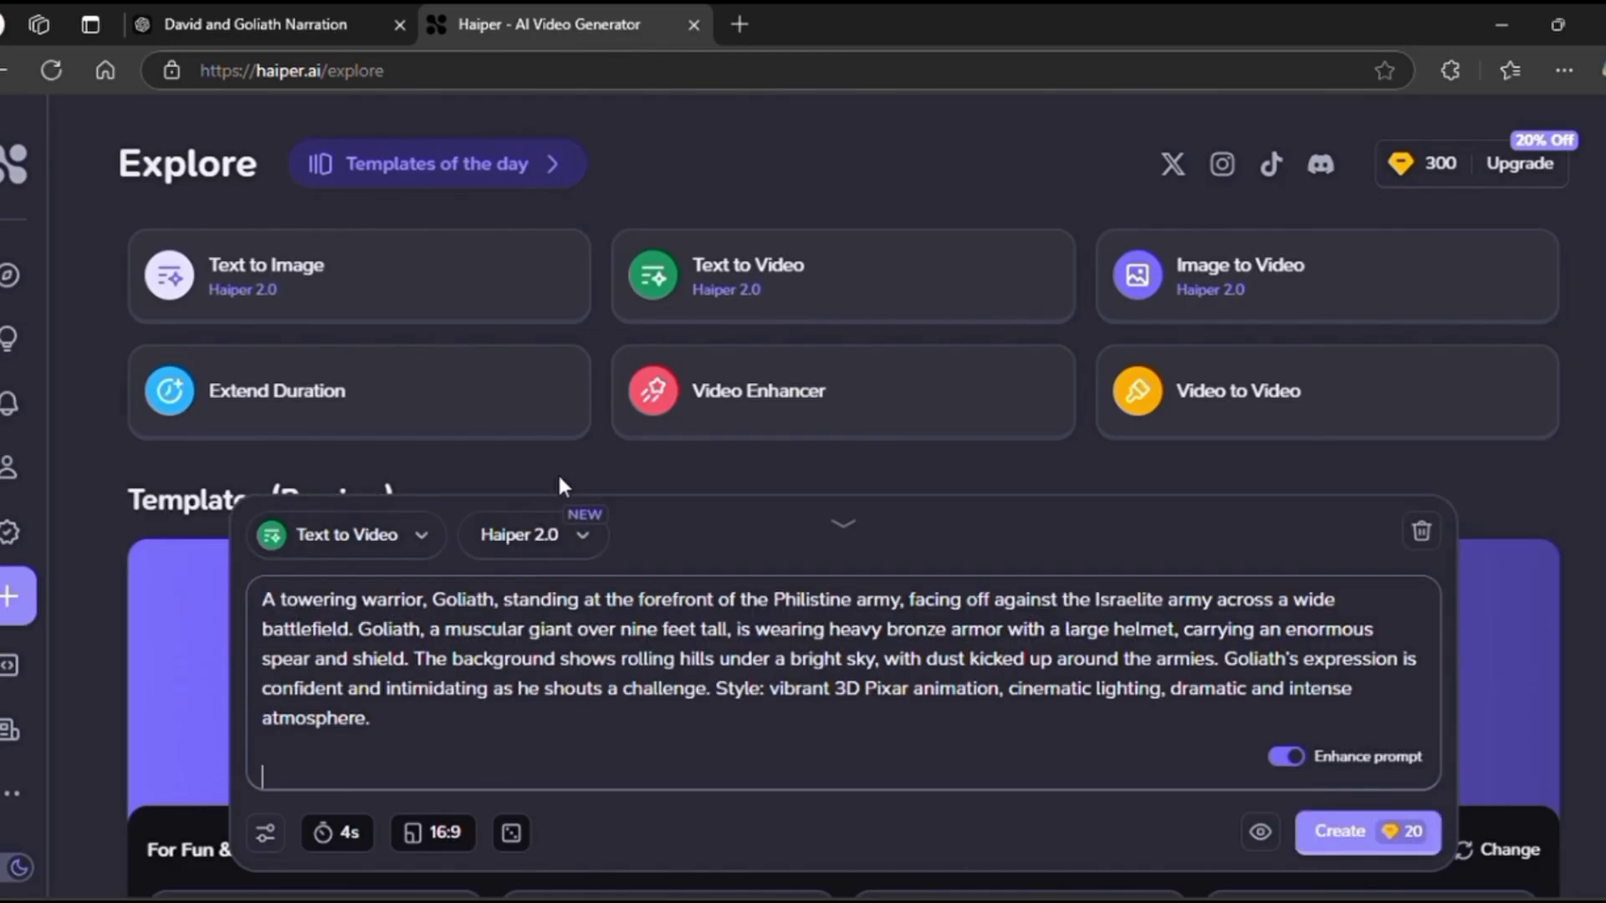
{"action": "left_click", "coordinate": [284, 266]}
{"action": "left_click", "coordinate": [343, 832]}
{"action": "left_click", "coordinate": [466, 834]}
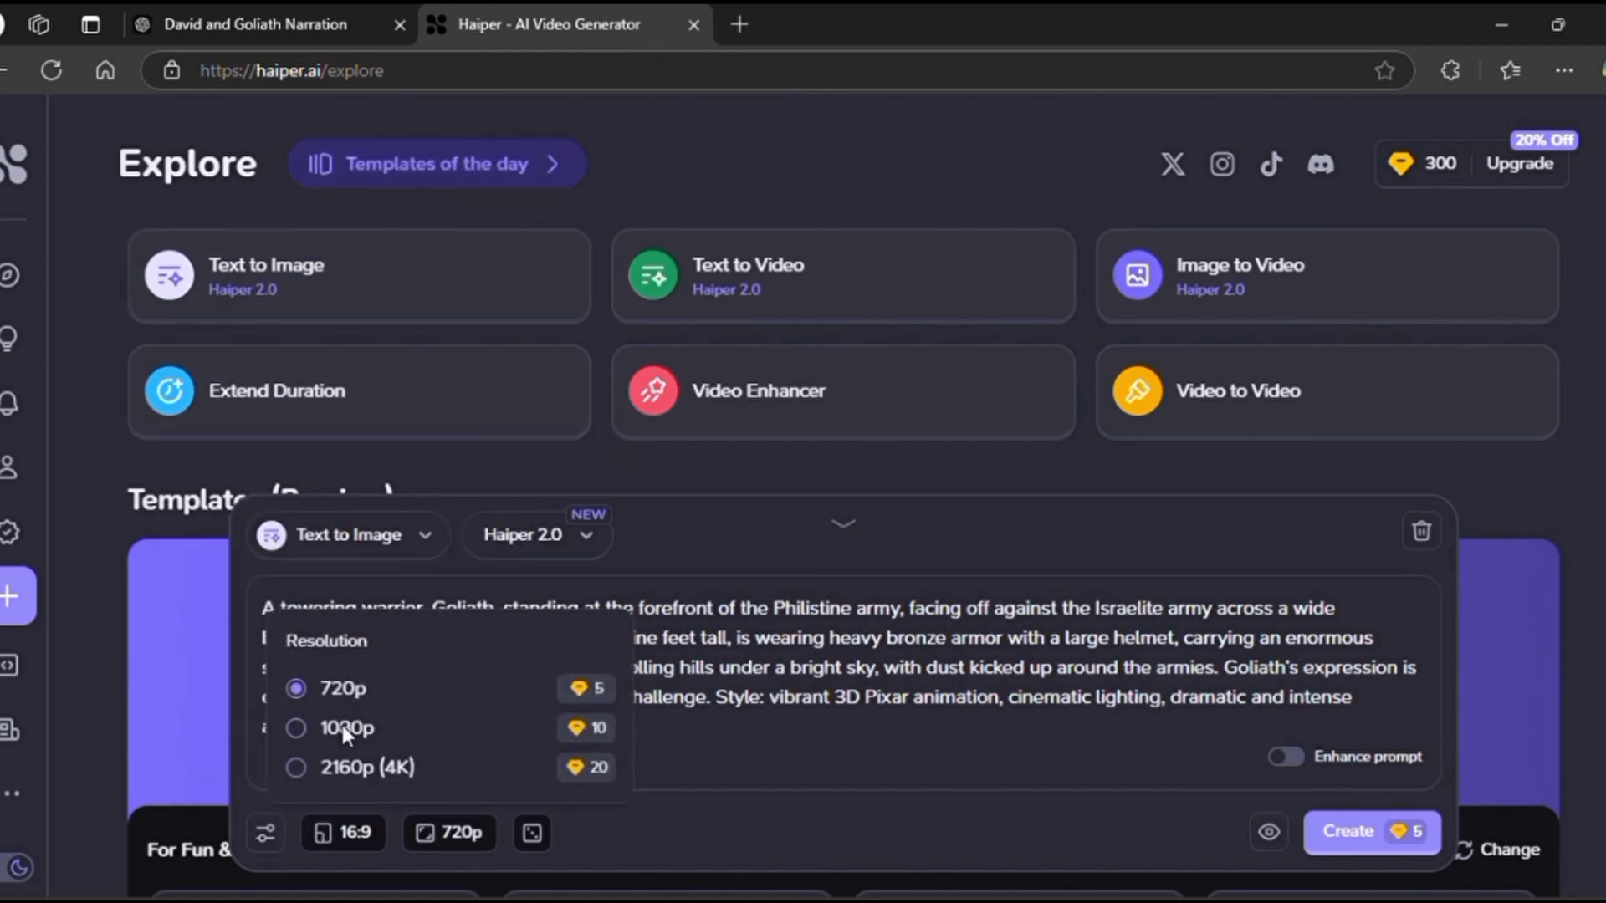
{"action": "left_click", "coordinate": [296, 727]}
{"action": "left_click", "coordinate": [1378, 830]}
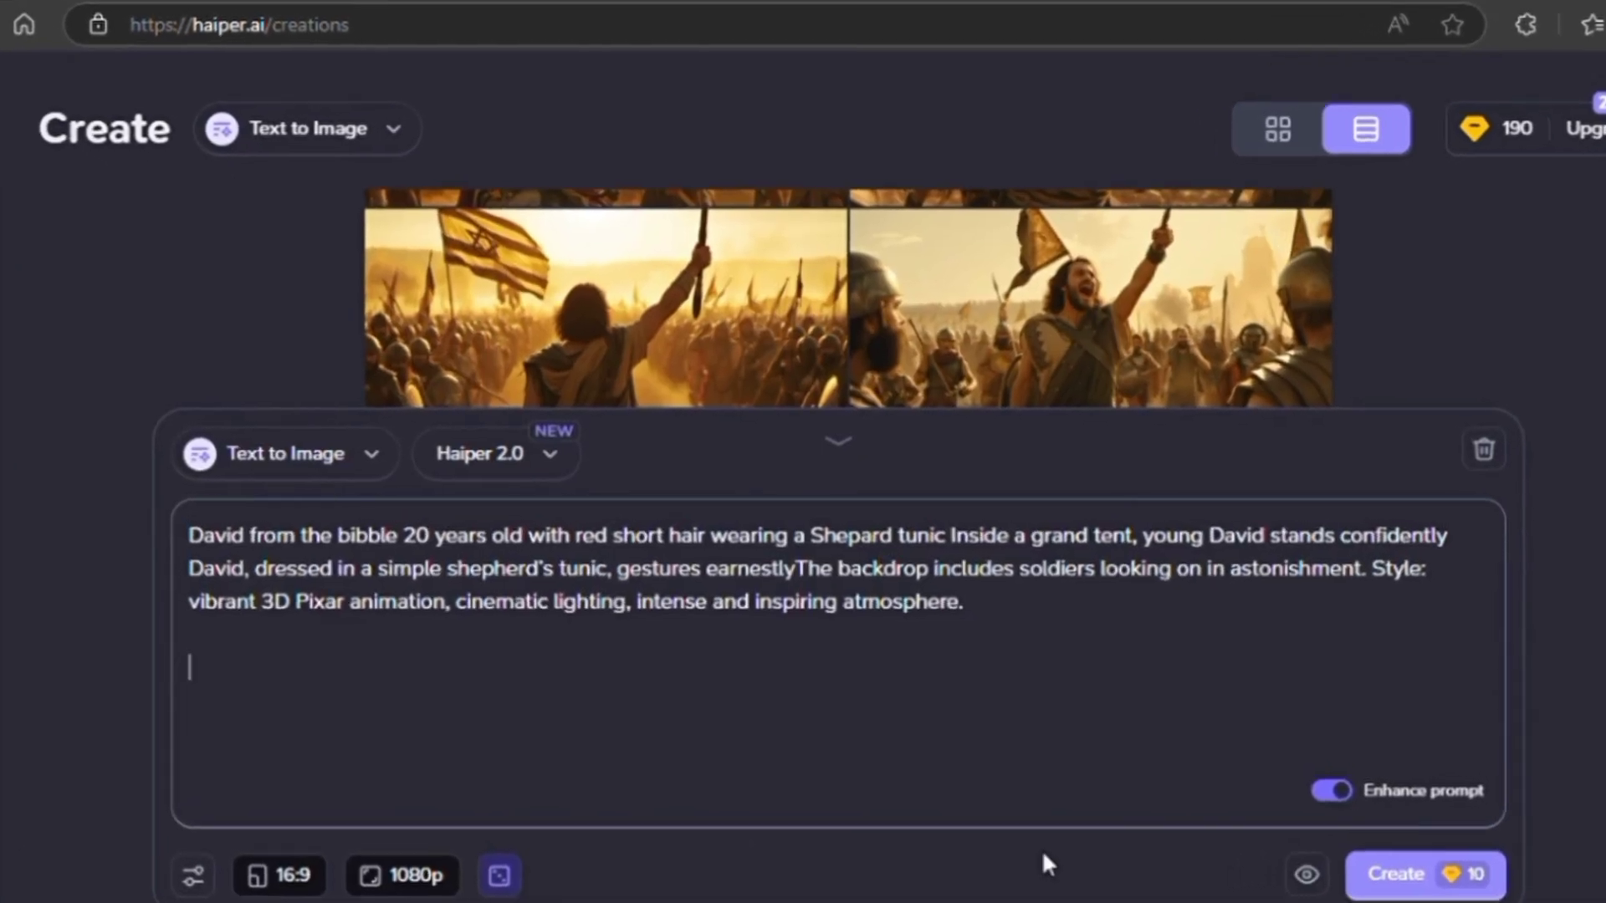
Step: Insert a comma before 'Inside' in the David prompt
{"action": "left_click", "coordinate": [970, 548]}
{"action": "type", "text": ","}
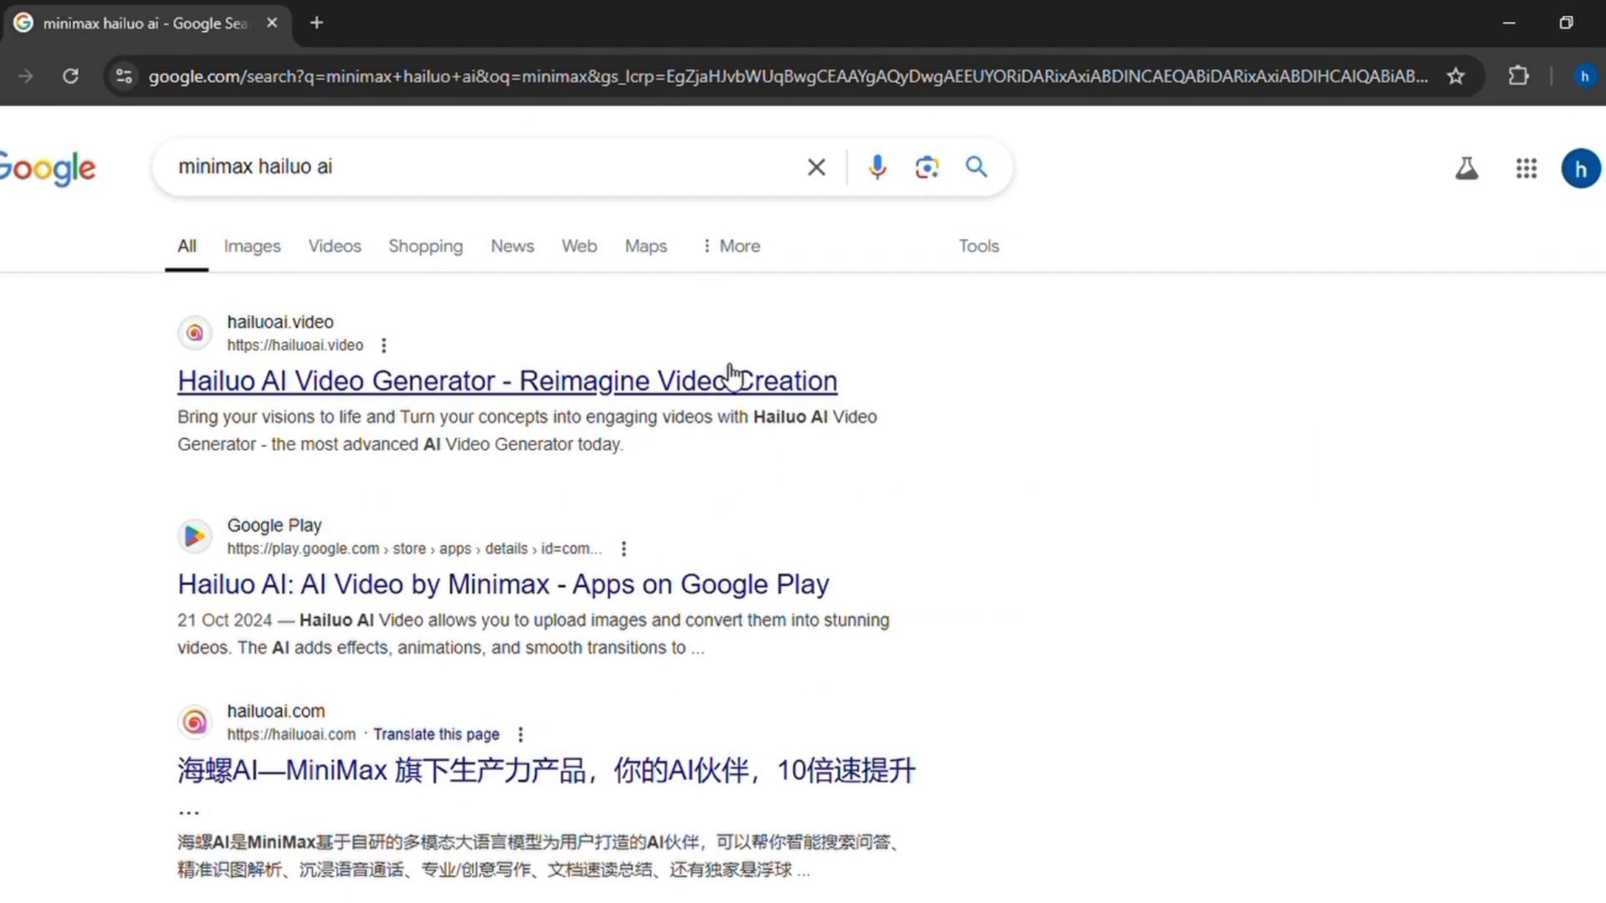
Step: Open the Hailuo AI Video Generator site from the Google results
{"action": "left_click", "coordinate": [726, 381]}
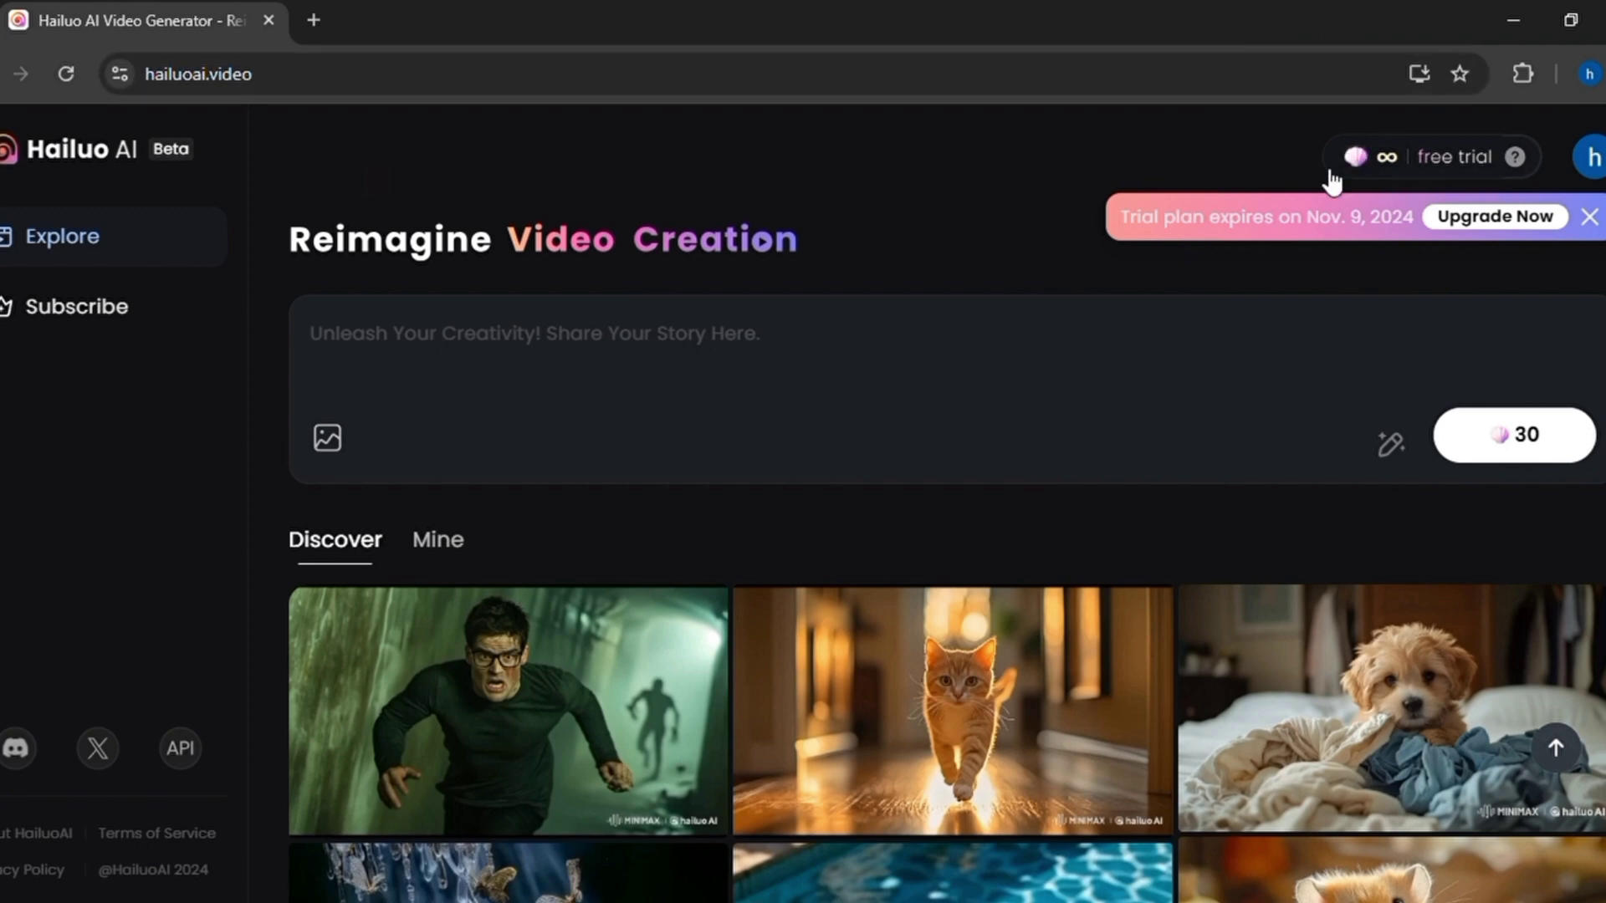
{"action": "mouse_move", "coordinate": [532, 746]}
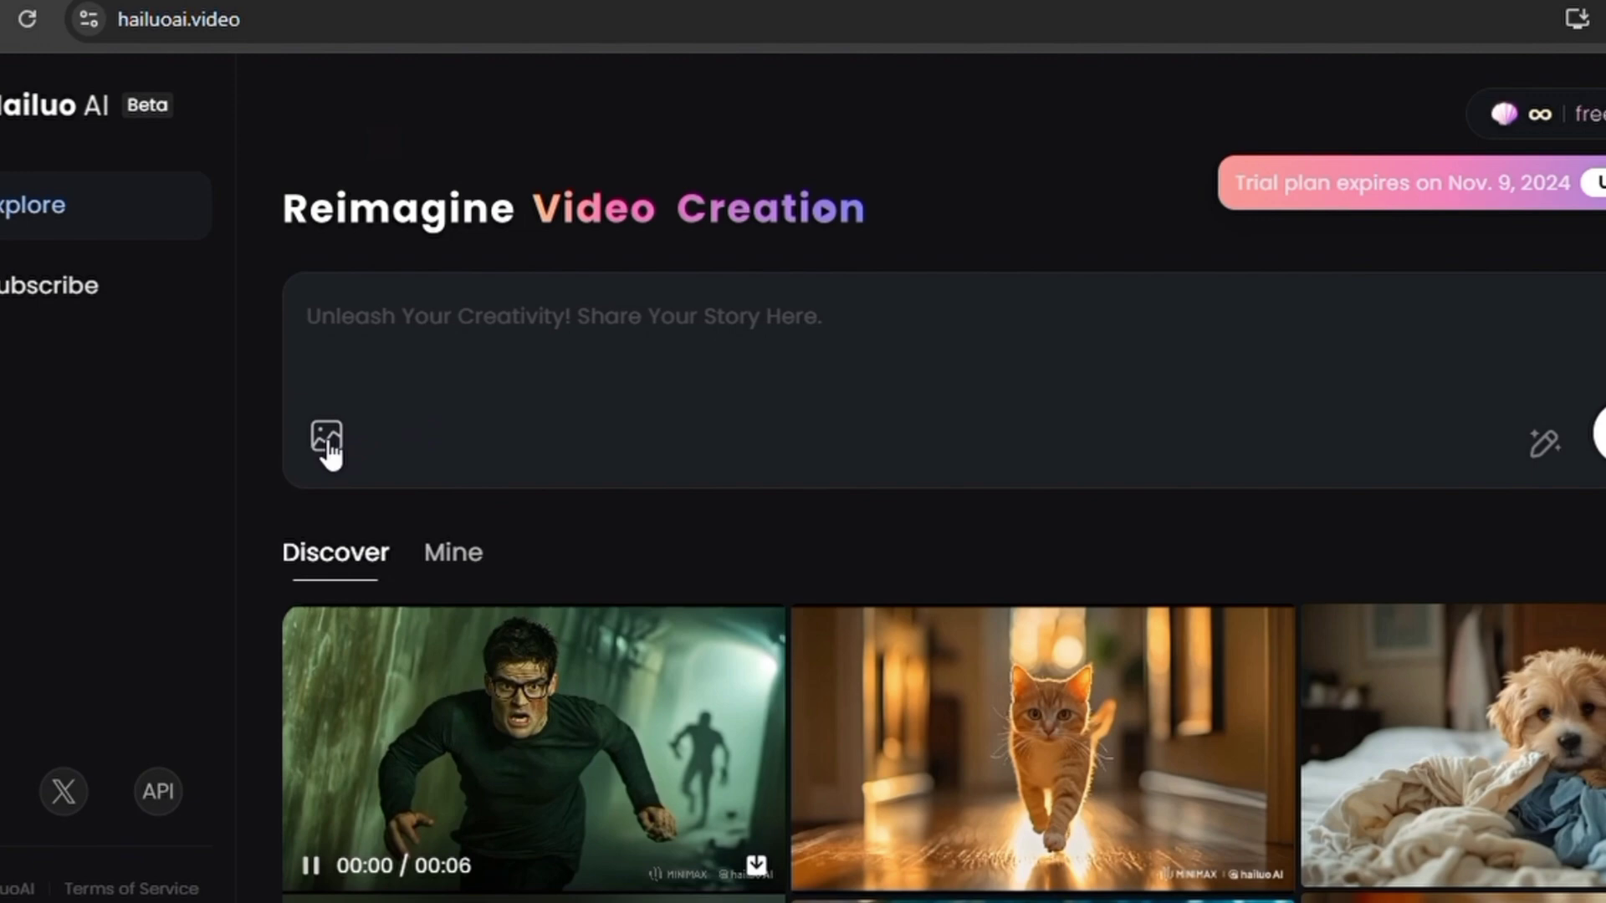
Step: Queue two Hailuo image-to-video jobs: the attached David image, then a newly uploaded image
{"action": "left_click", "coordinate": [328, 441]}
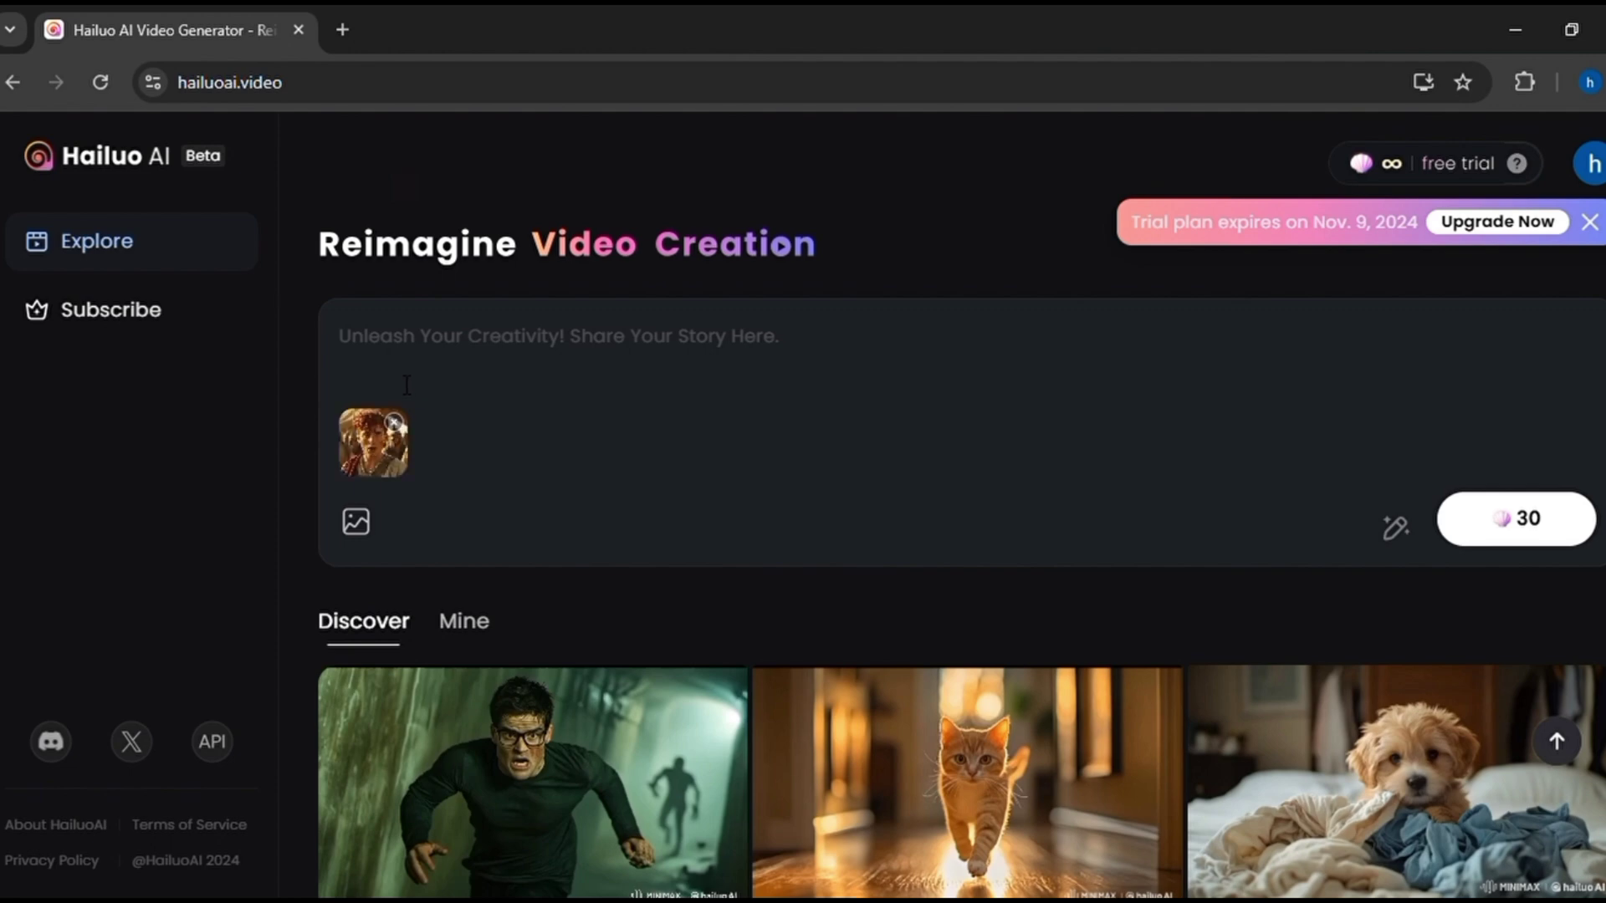
{"action": "left_click", "coordinate": [1537, 536]}
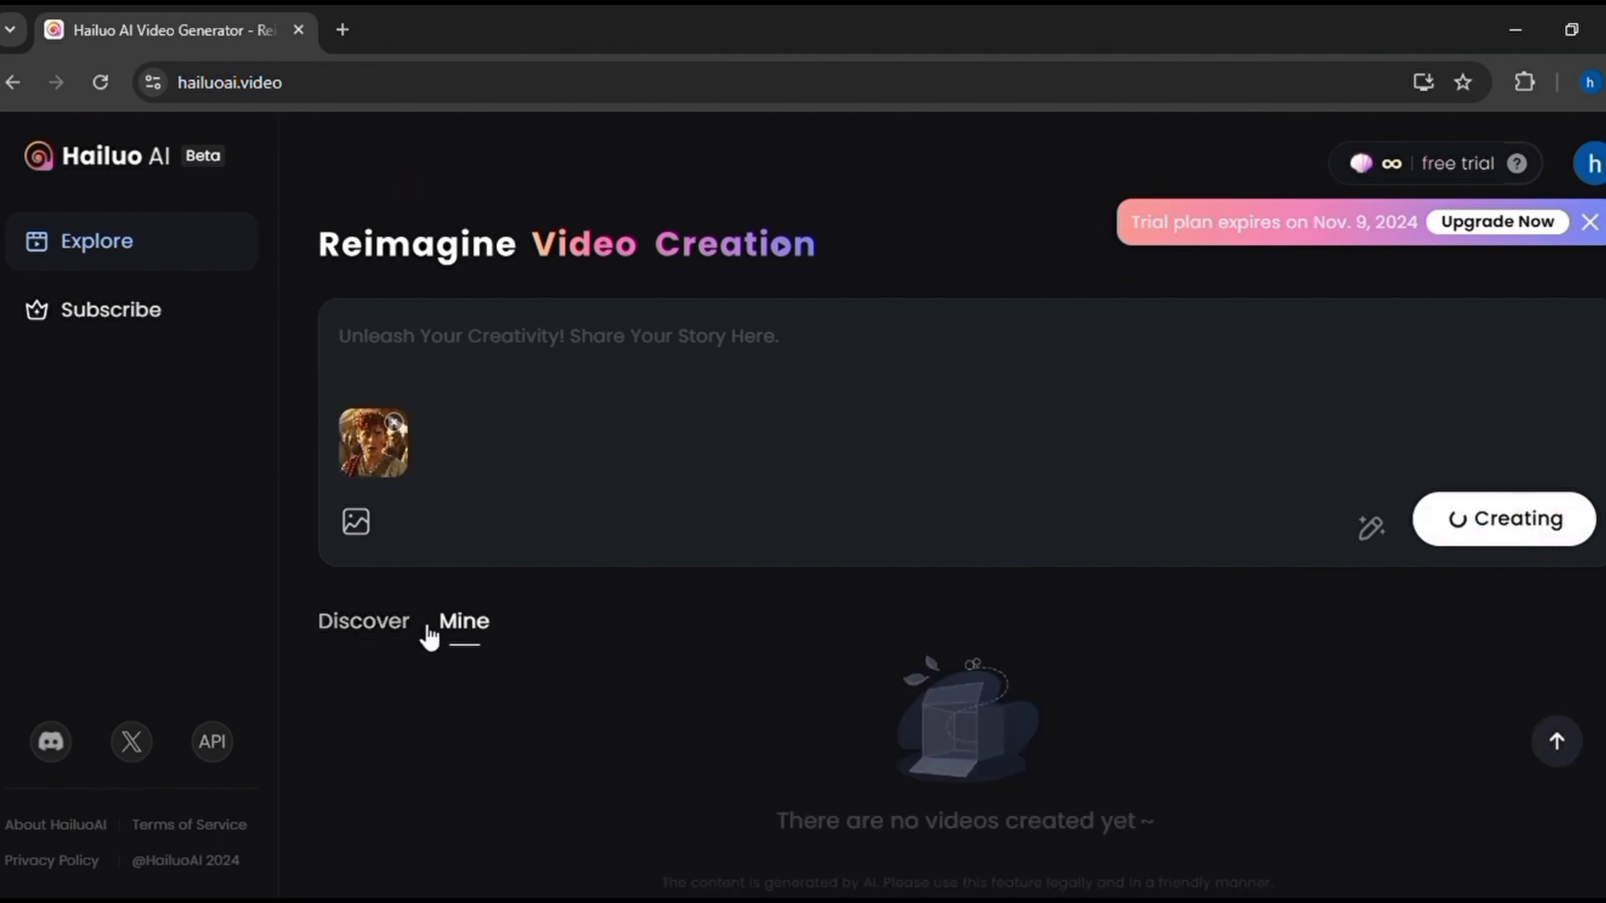
{"action": "left_click", "coordinate": [358, 521]}
{"action": "left_click", "coordinate": [464, 648]}
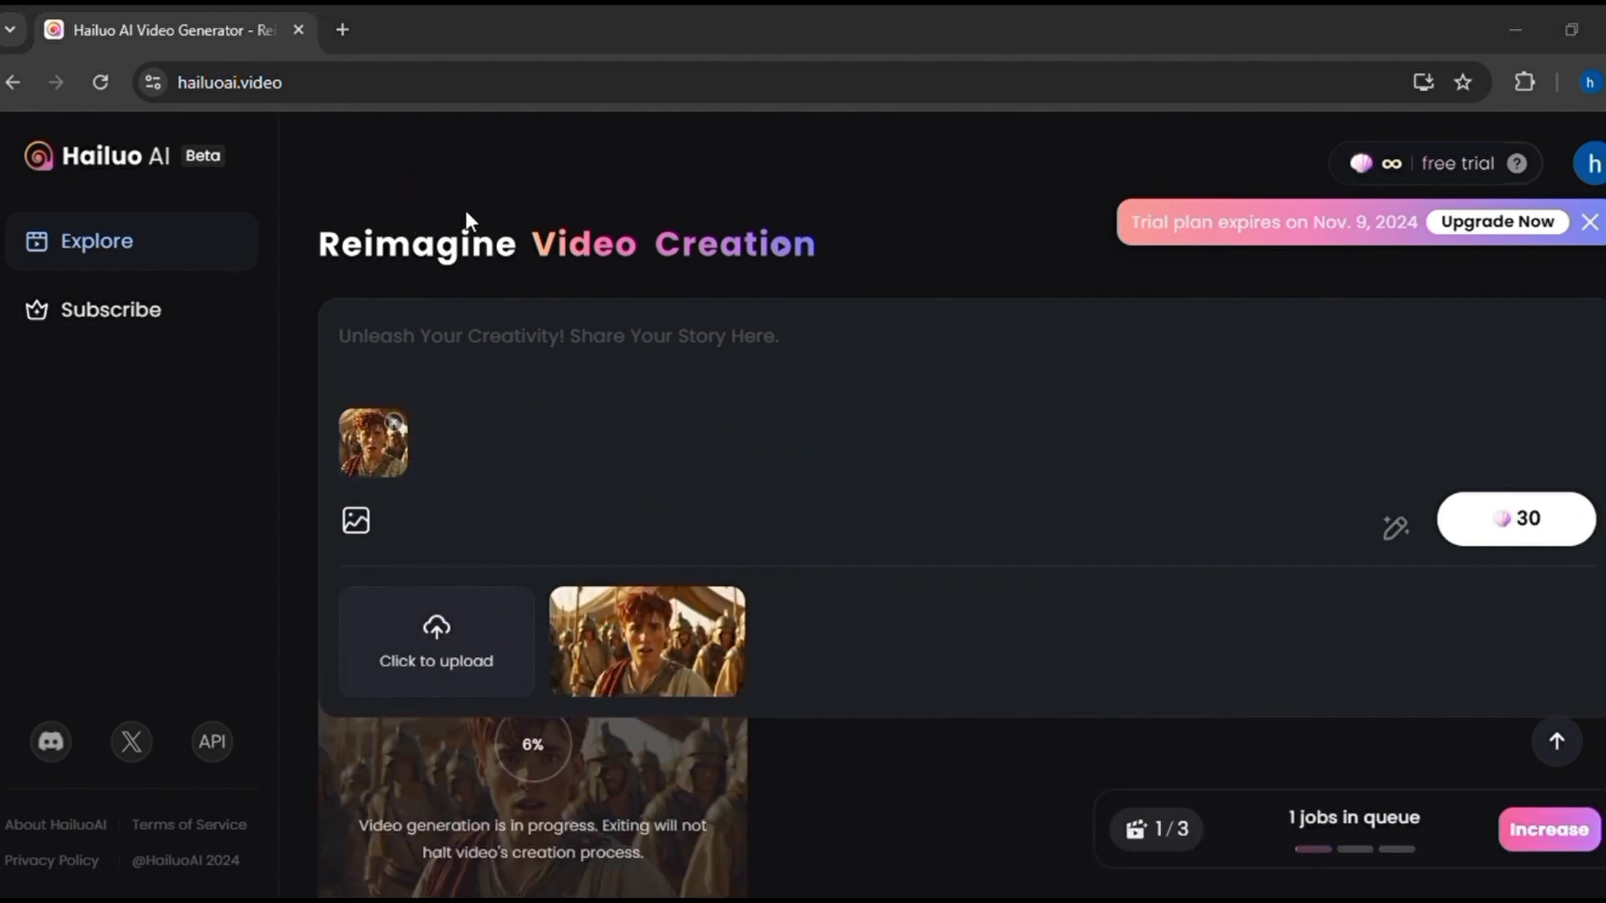
{"action": "key", "text": "Return"}
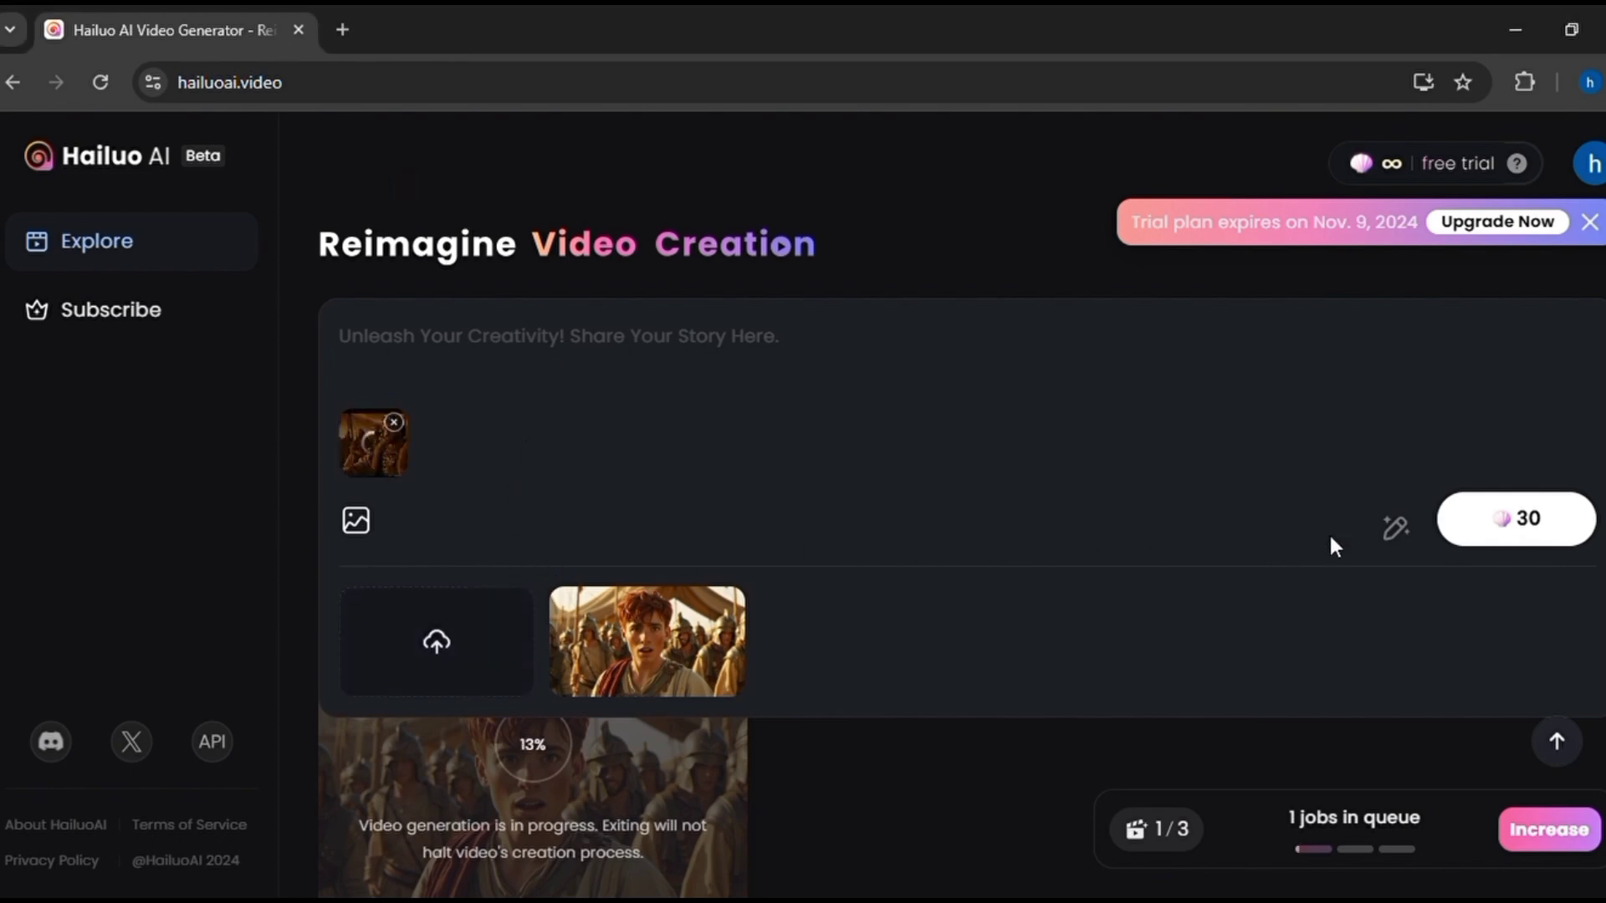
{"action": "left_click", "coordinate": [1535, 526]}
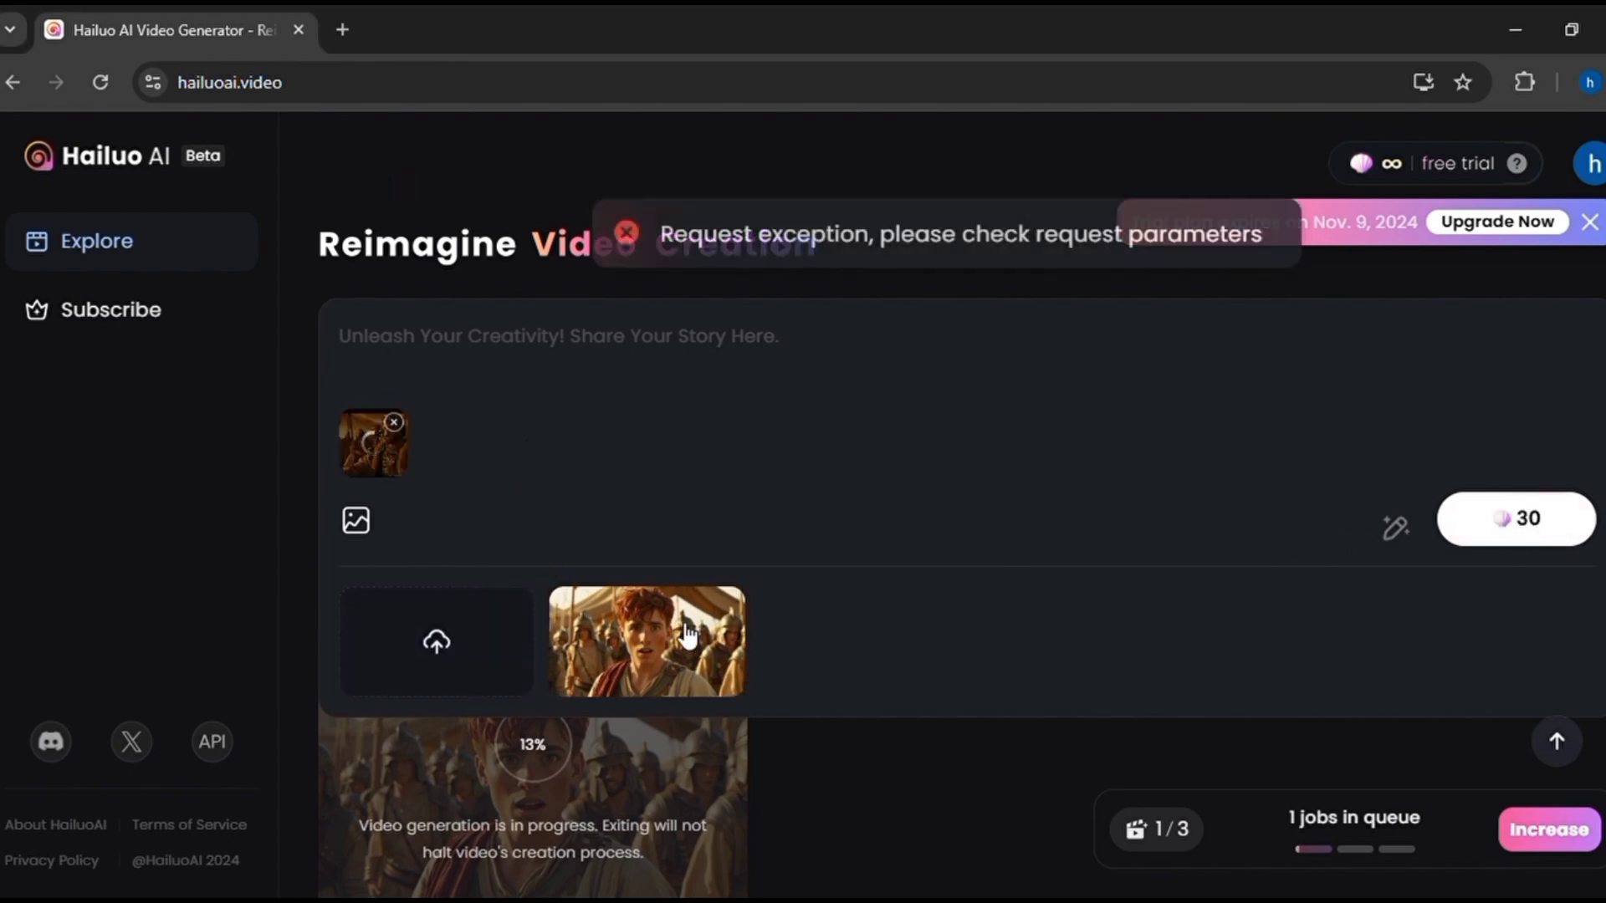
{"action": "left_click", "coordinate": [1523, 531]}
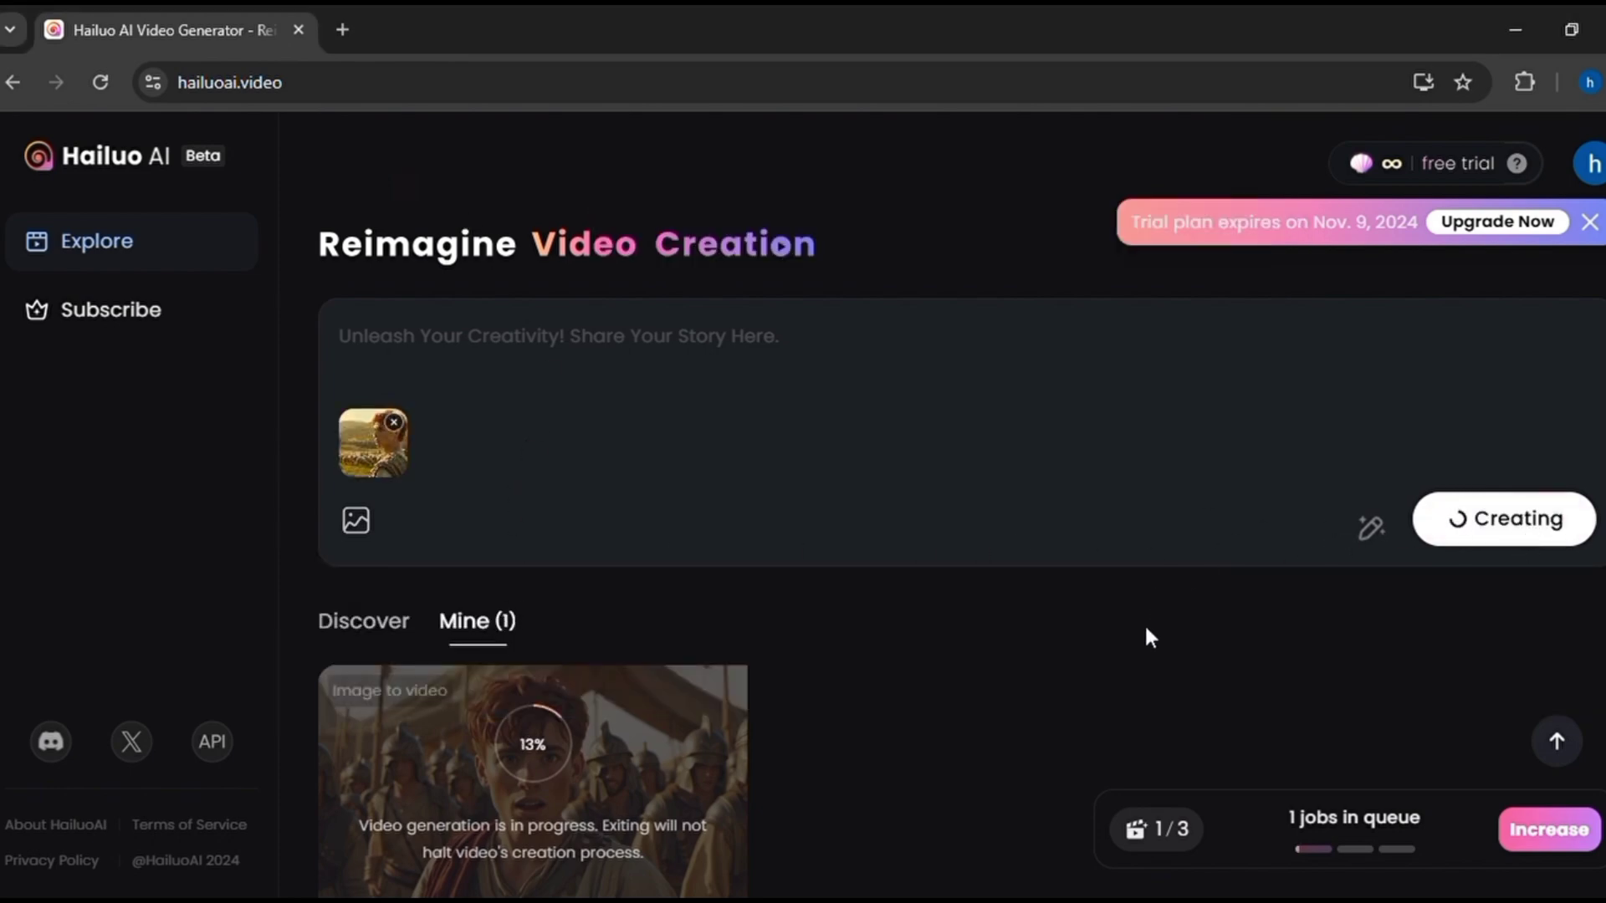
{"action": "scroll", "coordinate": [1152, 637], "scroll_direction": "down", "scroll_amount": 3}
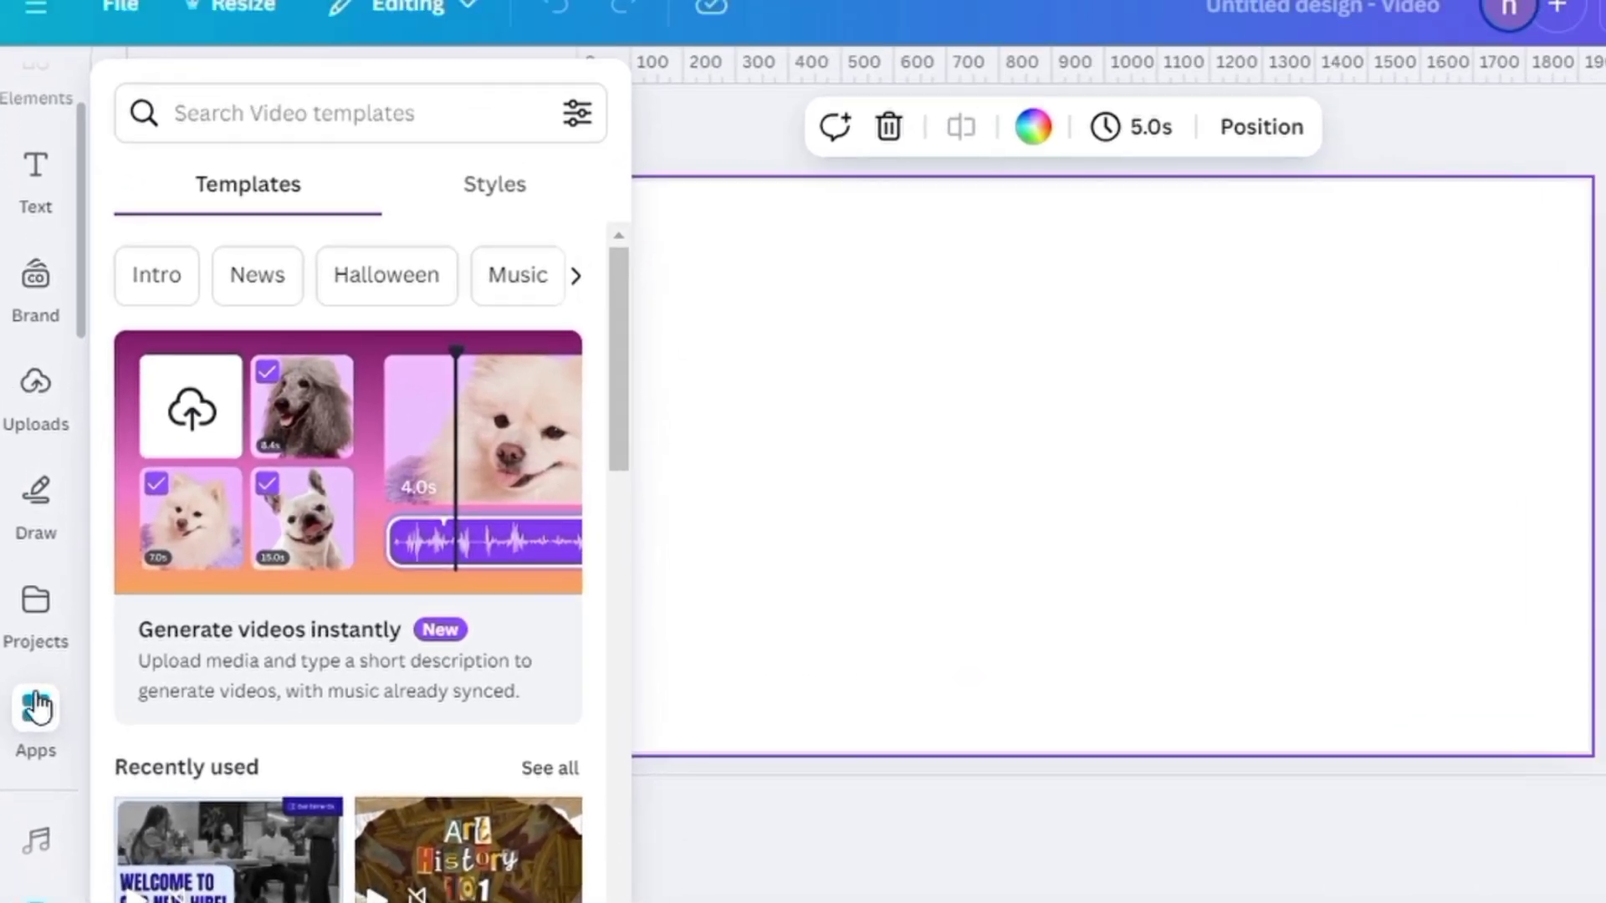
Step: Search Canva Apps for 'Lalamu Studio' and open the app
{"action": "left_click", "coordinate": [48, 701]}
{"action": "left_click", "coordinate": [215, 173]}
{"action": "type", "text": "Lalamu Studio"}
{"action": "key", "text": "Return"}
{"action": "left_click", "coordinate": [146, 264]}
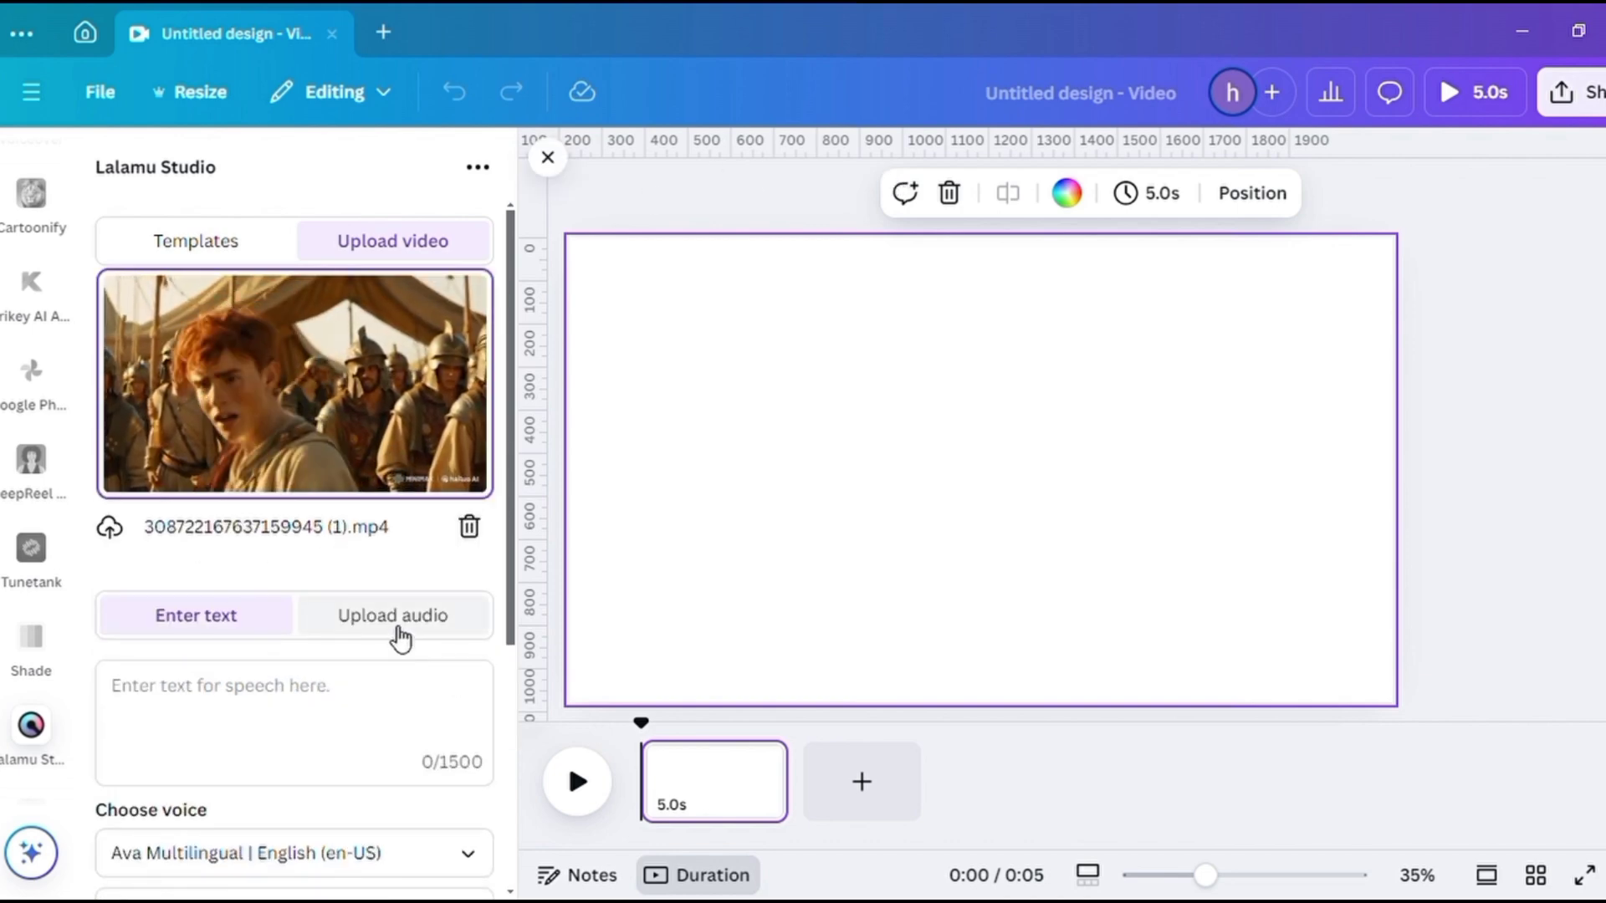
Step: Lip-sync the David clip to the ElevenLabs audio, stretch it over the canvas and play it
{"action": "left_click", "coordinate": [400, 640]}
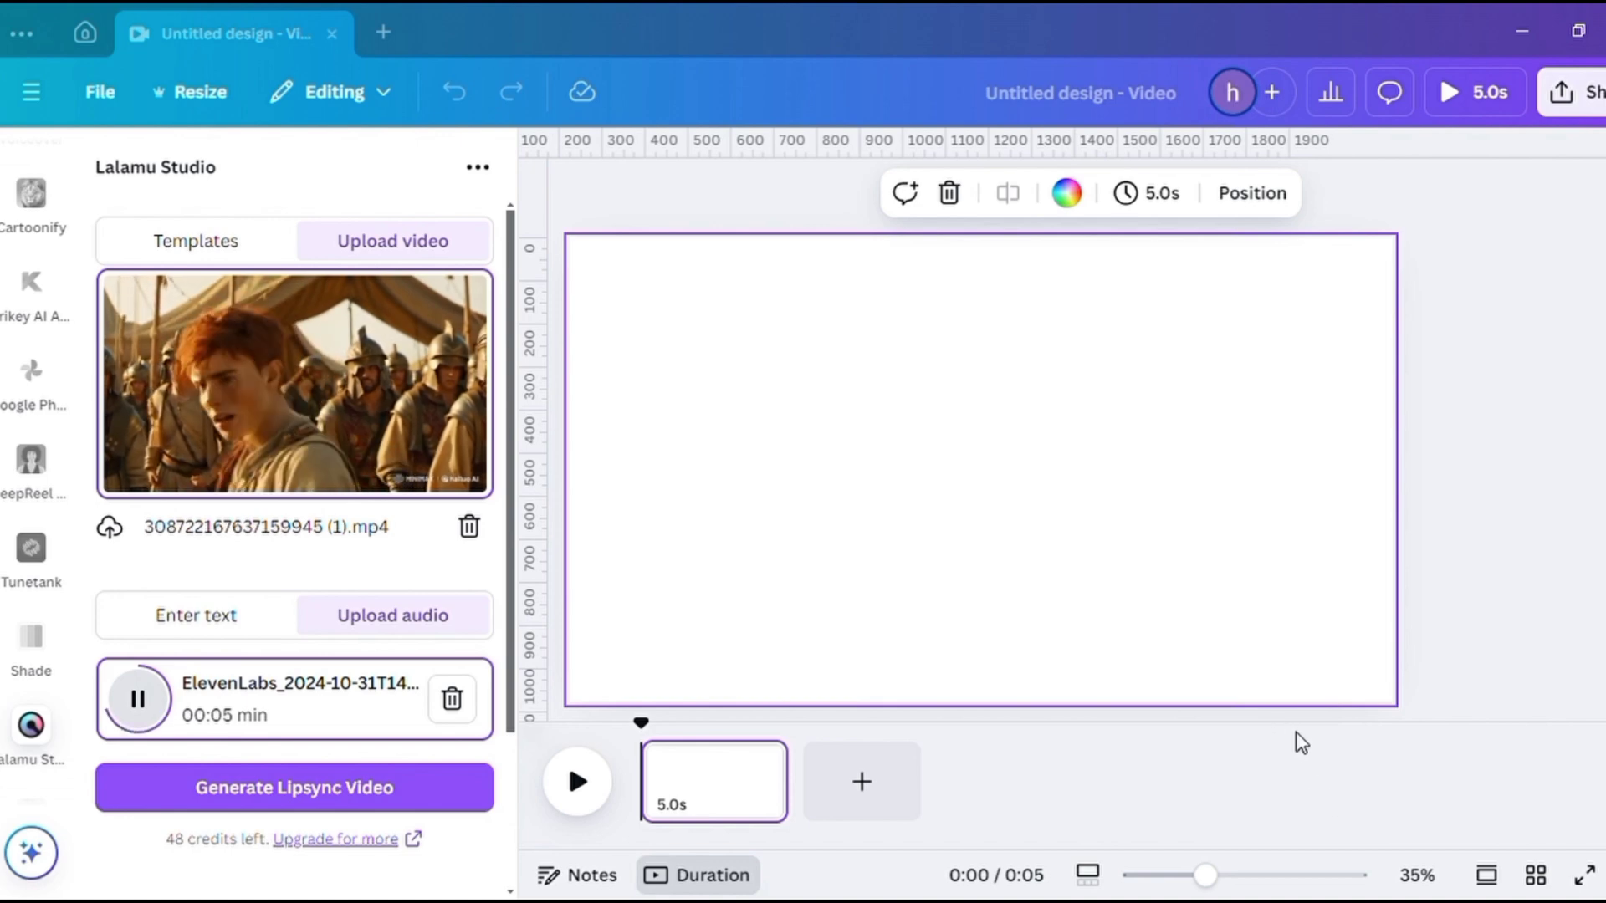
{"action": "left_click", "coordinate": [322, 789]}
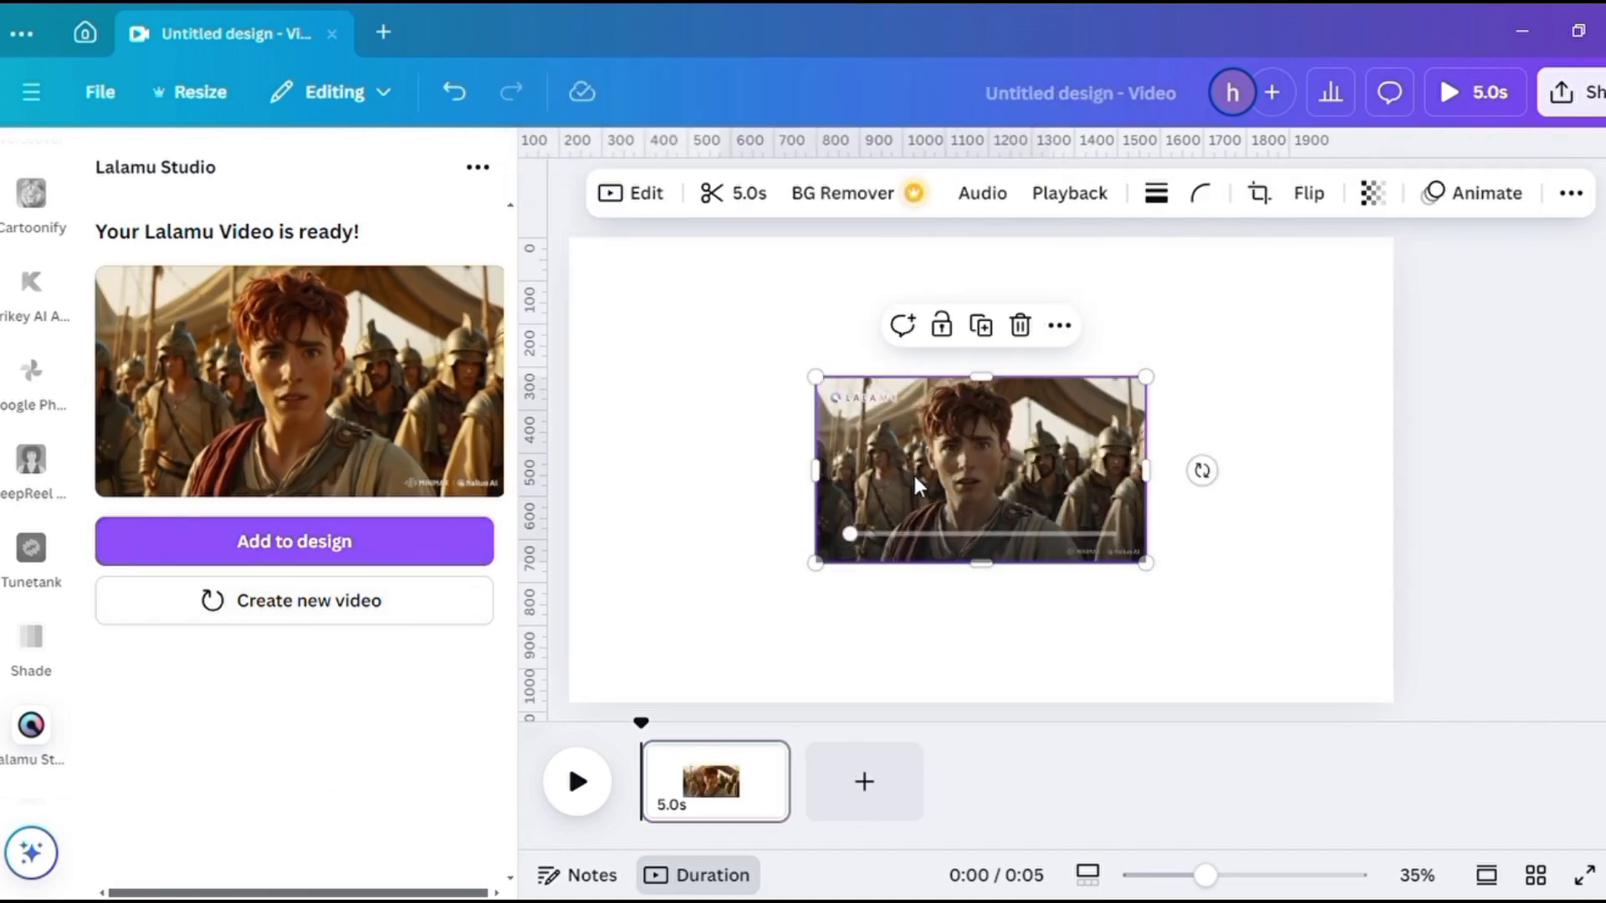
{"action": "left_click_drag", "start_coordinate": [911, 479], "coordinate": [513, 262]}
{"action": "left_click_drag", "start_coordinate": [907, 441], "coordinate": [1392, 705]}
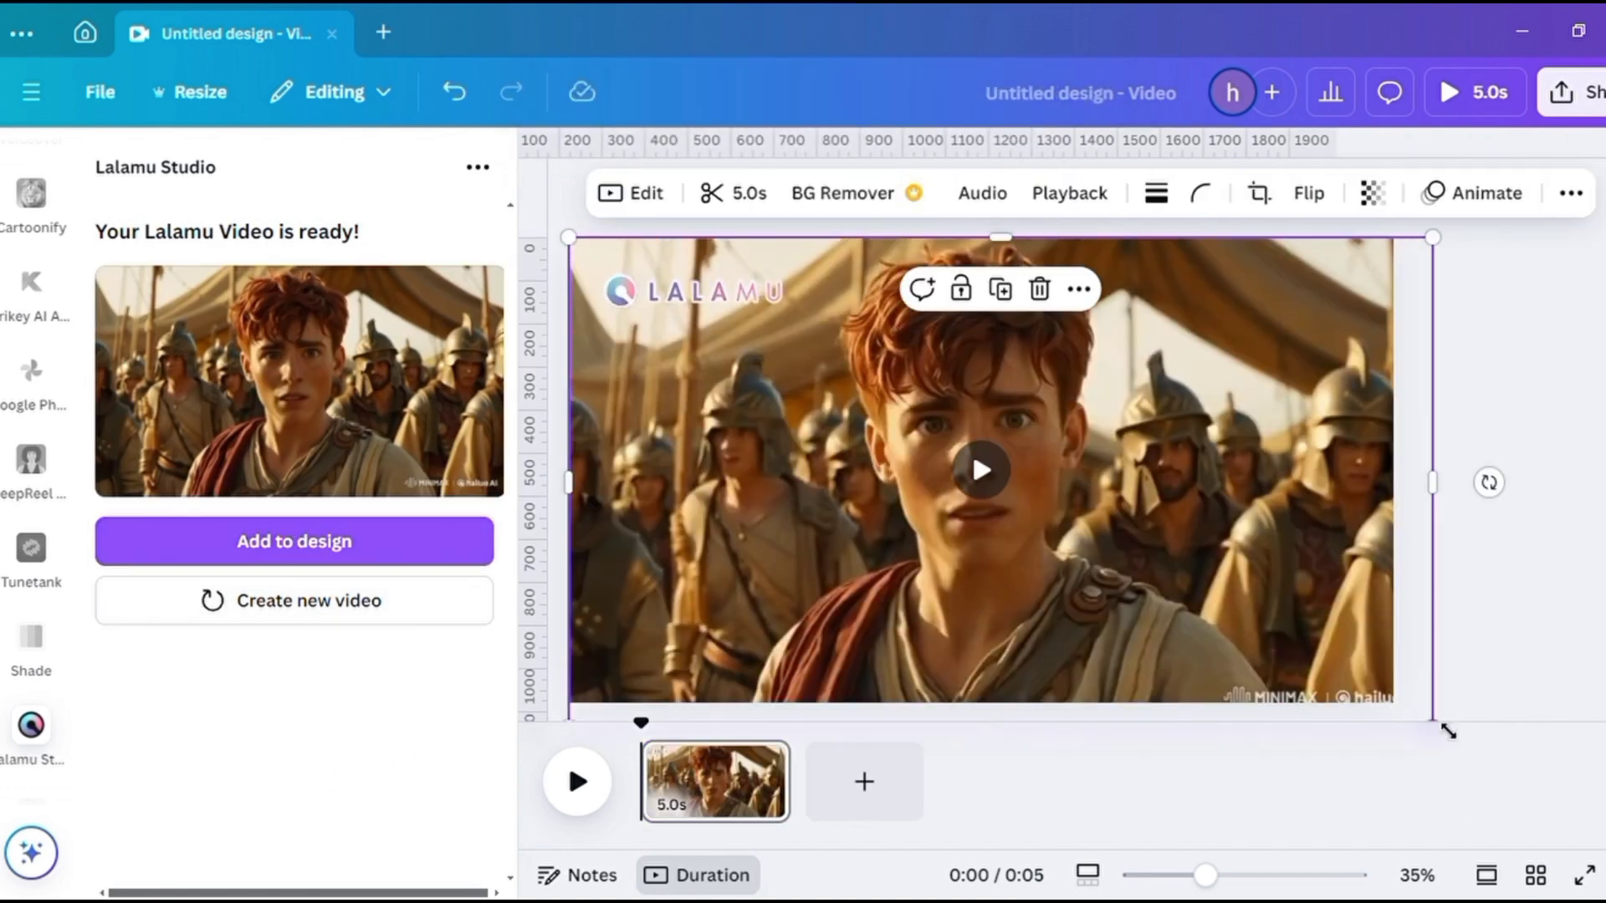
{"action": "left_click", "coordinate": [1551, 756]}
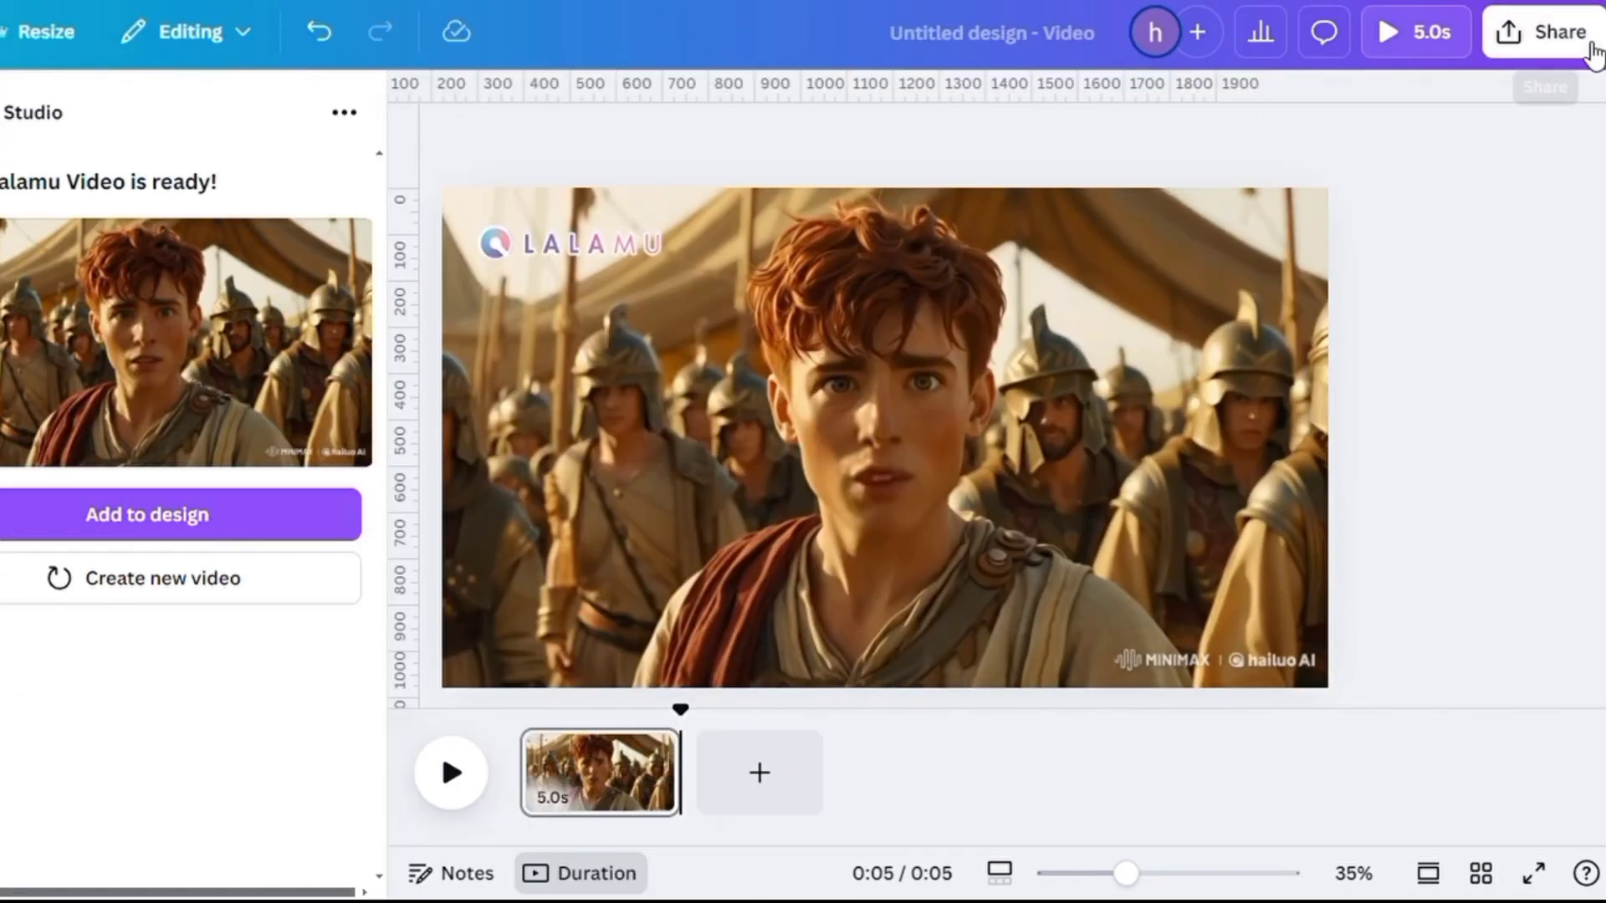
Step: Download the lip-synced David video from Canva as an MP4 at 4K (UHD) quality
{"action": "left_click", "coordinate": [1592, 49]}
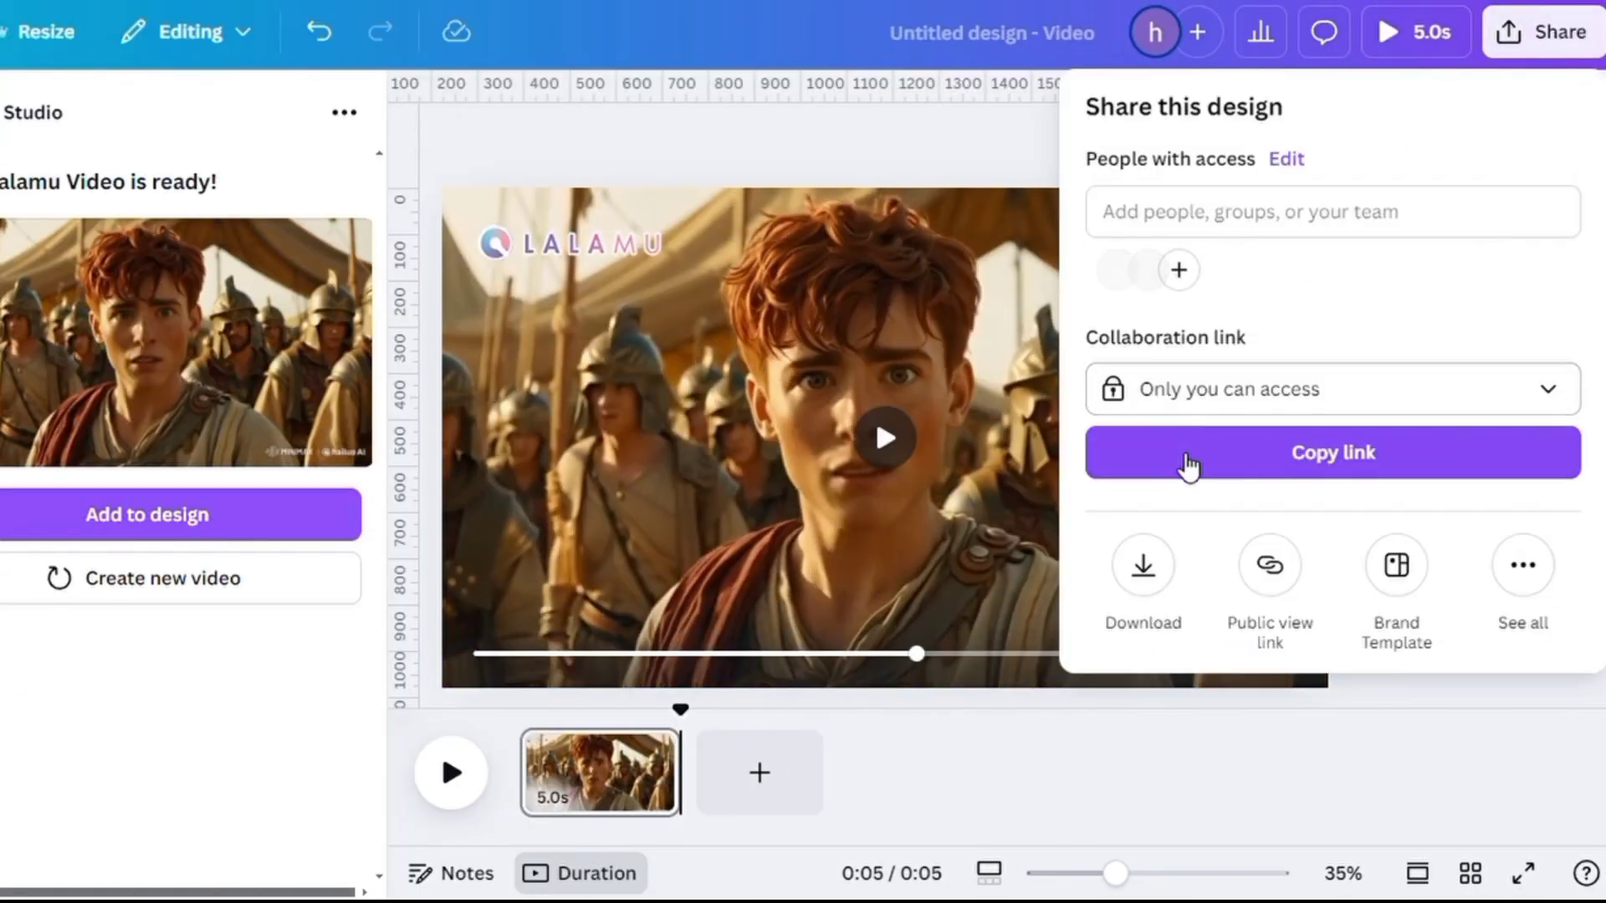
{"action": "left_click", "coordinate": [1144, 568]}
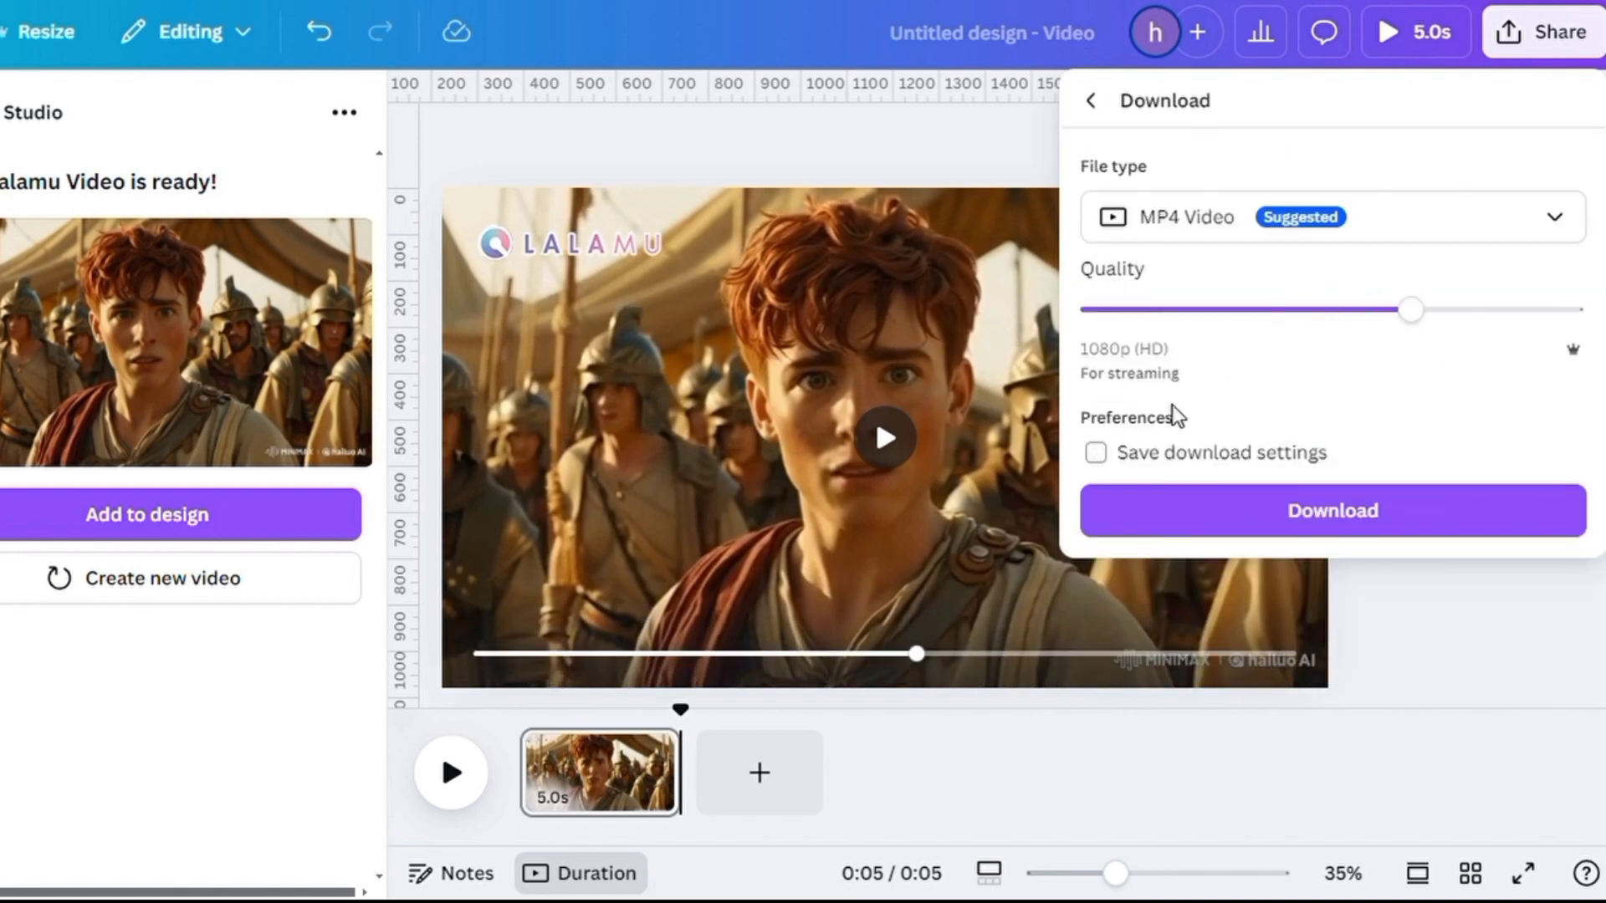
{"action": "mouse_move", "coordinate": [1439, 318]}
{"action": "left_mouse_down"}
{"action": "mouse_move", "coordinate": [1571, 309]}
{"action": "mouse_move", "coordinate": [1499, 303]}
{"action": "left_mouse_up"}
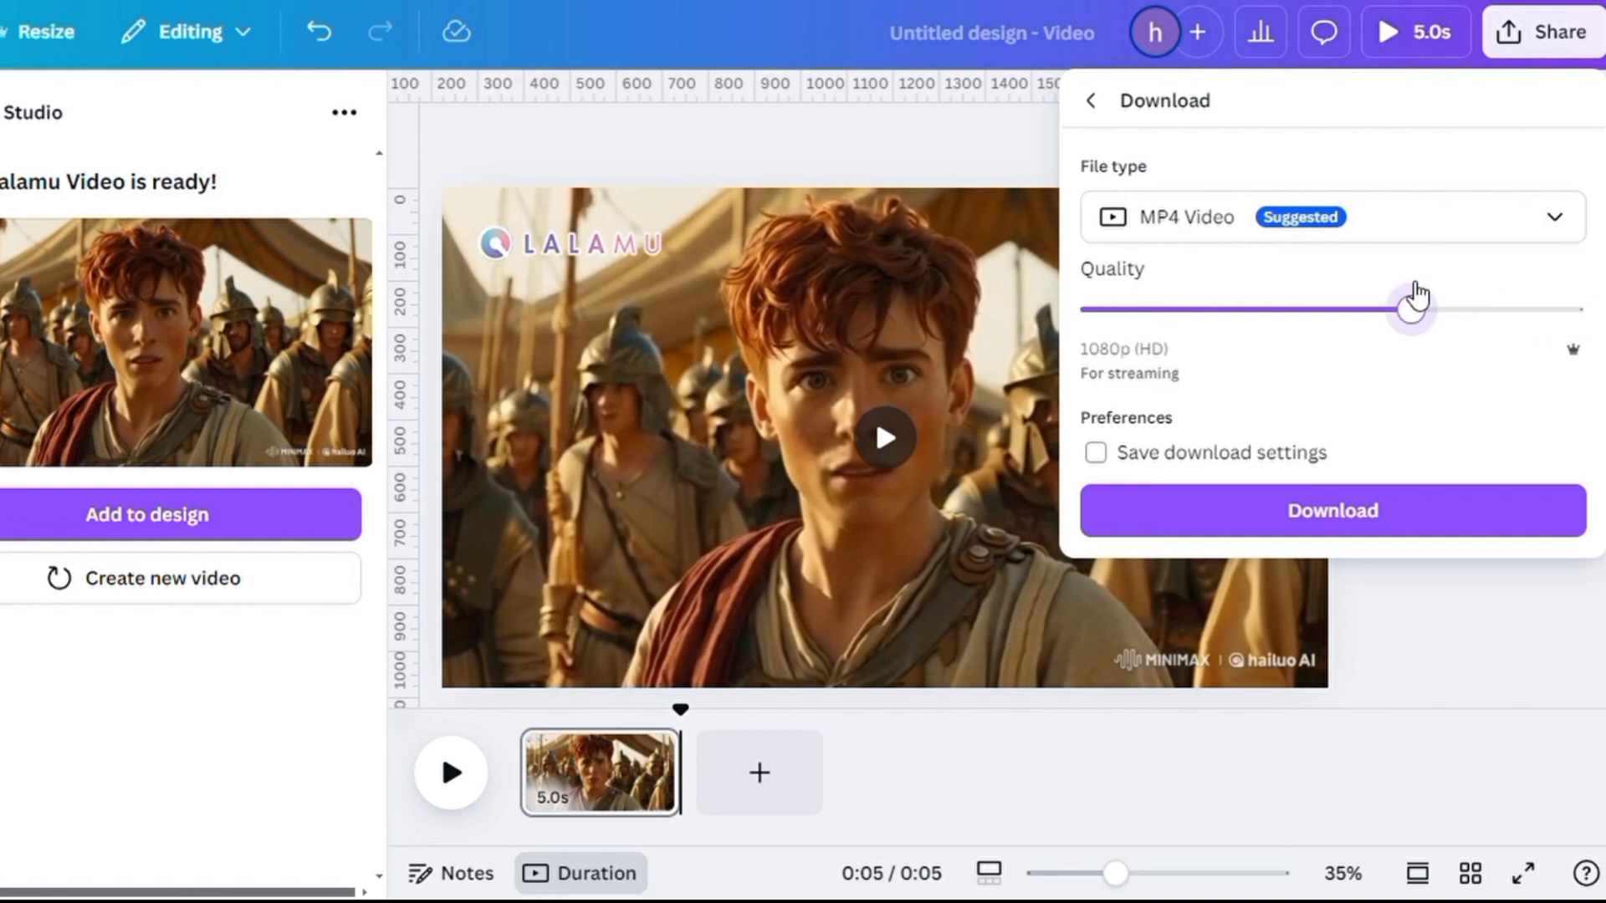
{"action": "left_click", "coordinate": [1383, 513]}
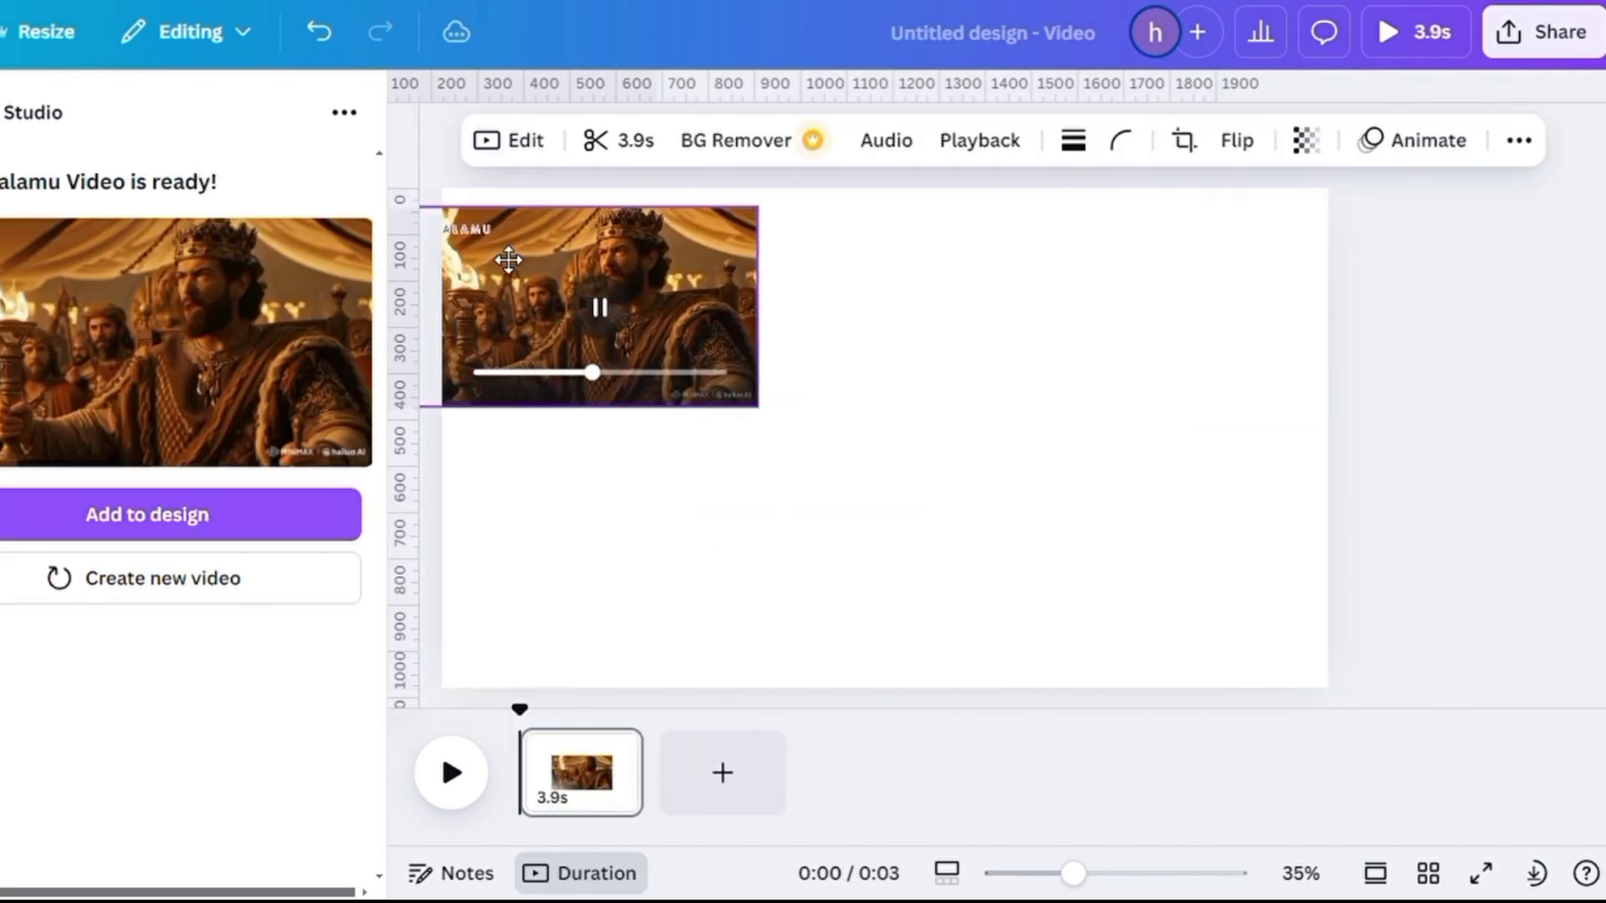
Step: Enlarge the new lip-synced clip in Canva so it fills the whole canvas
{"action": "left_click_drag", "start_coordinate": [757, 406], "coordinate": [1258, 784]}
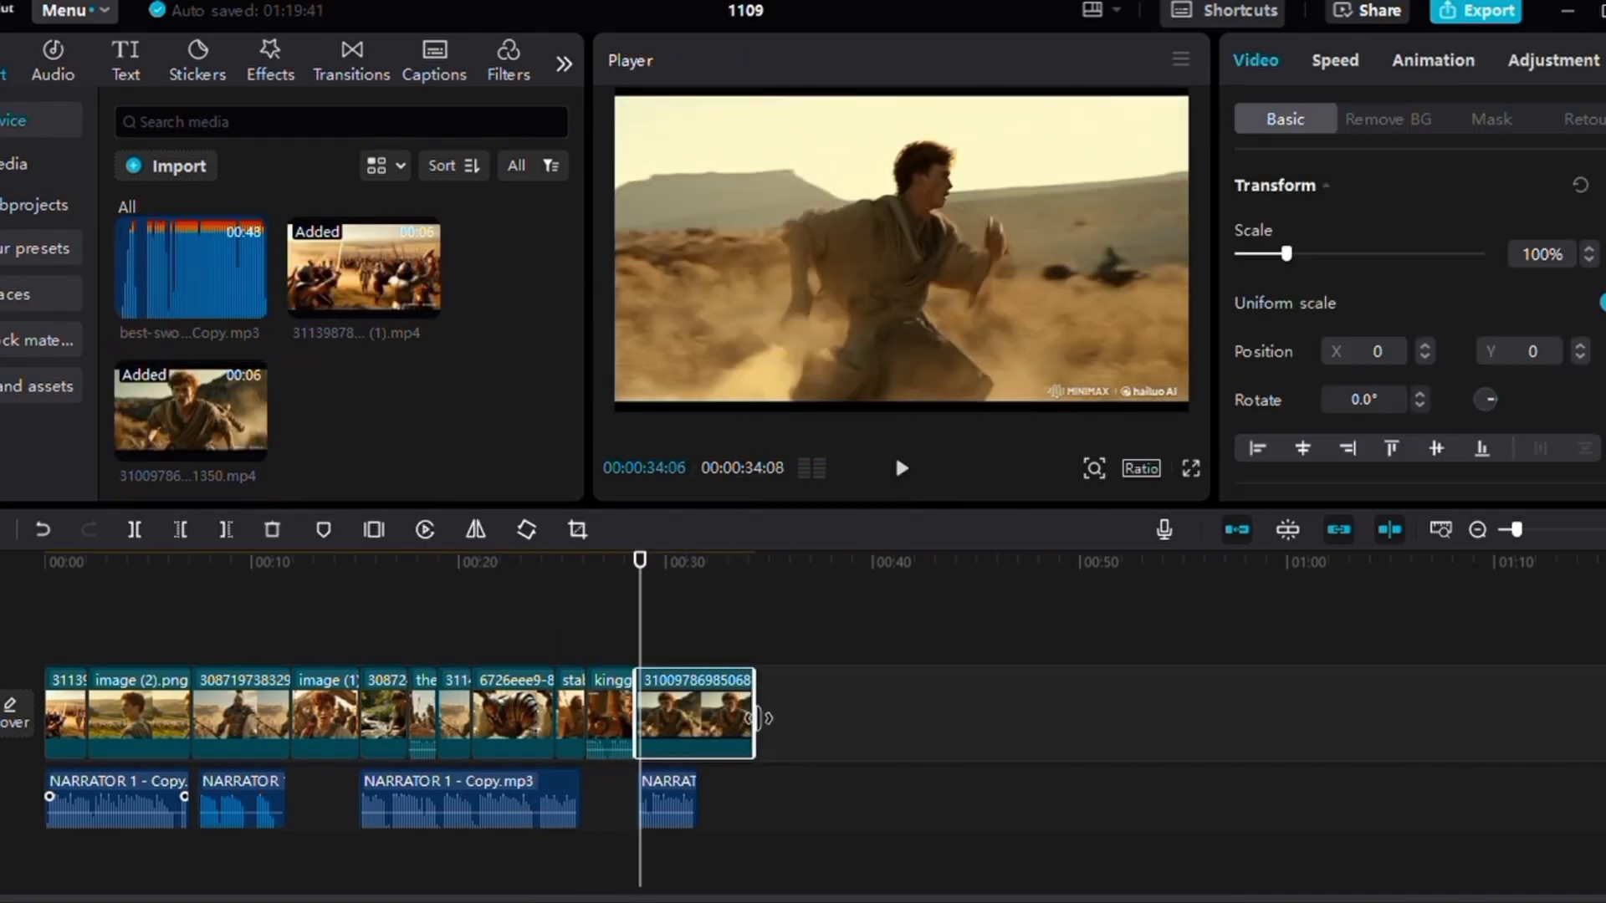
Step: Scale the running-David clip to 104% and bring up the transitions library
{"action": "left_click", "coordinate": [1587, 248]}
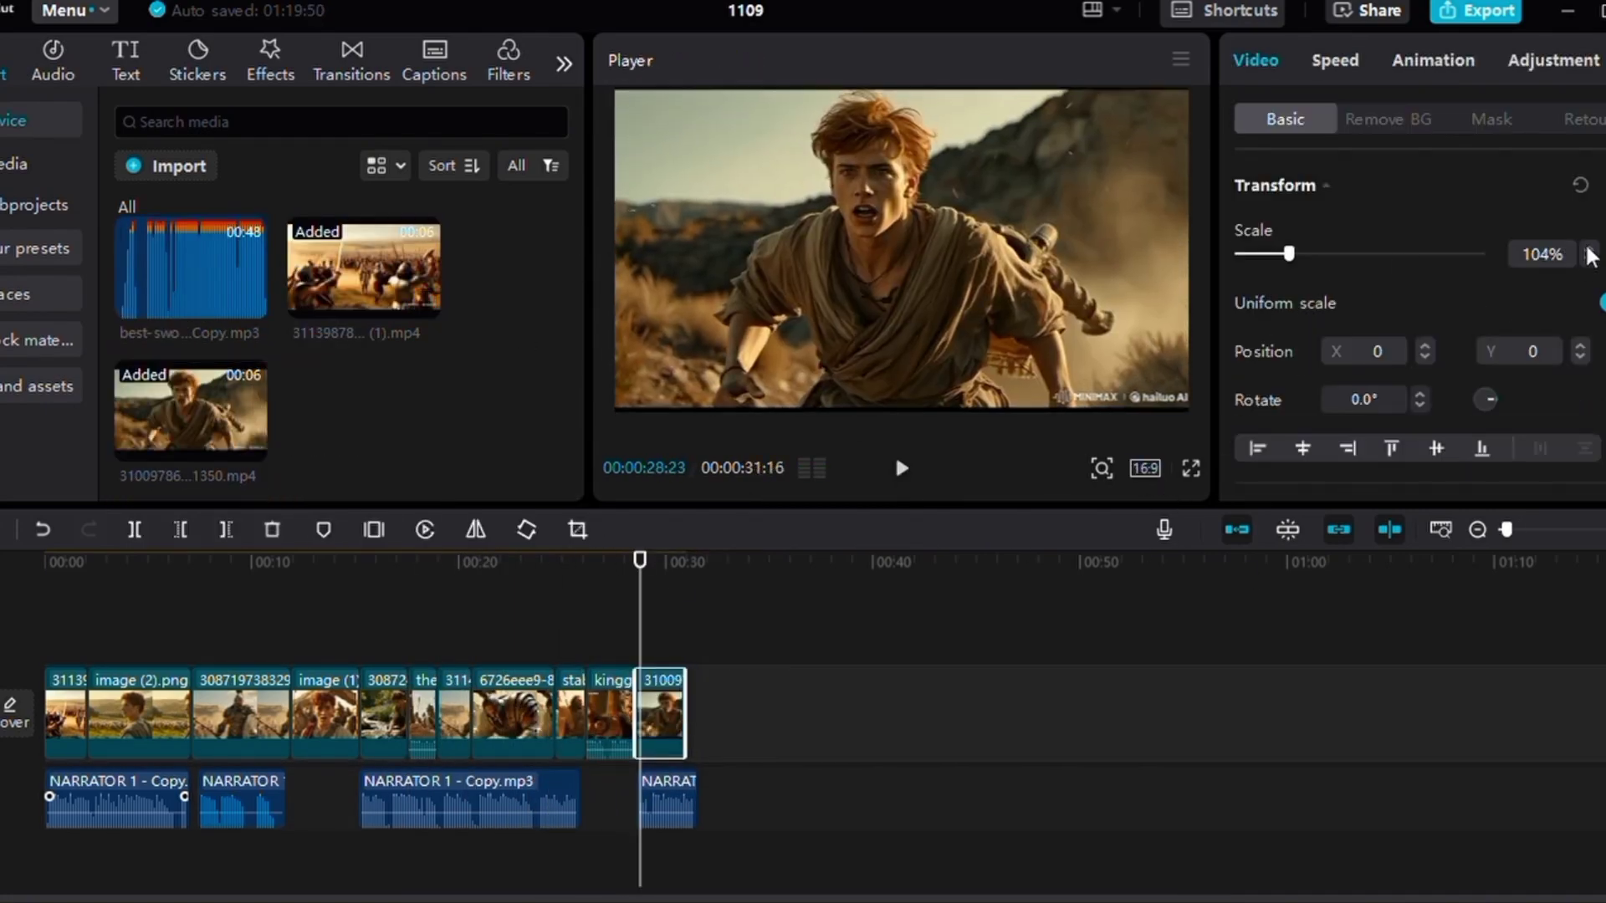
{"action": "left_click", "coordinate": [351, 73]}
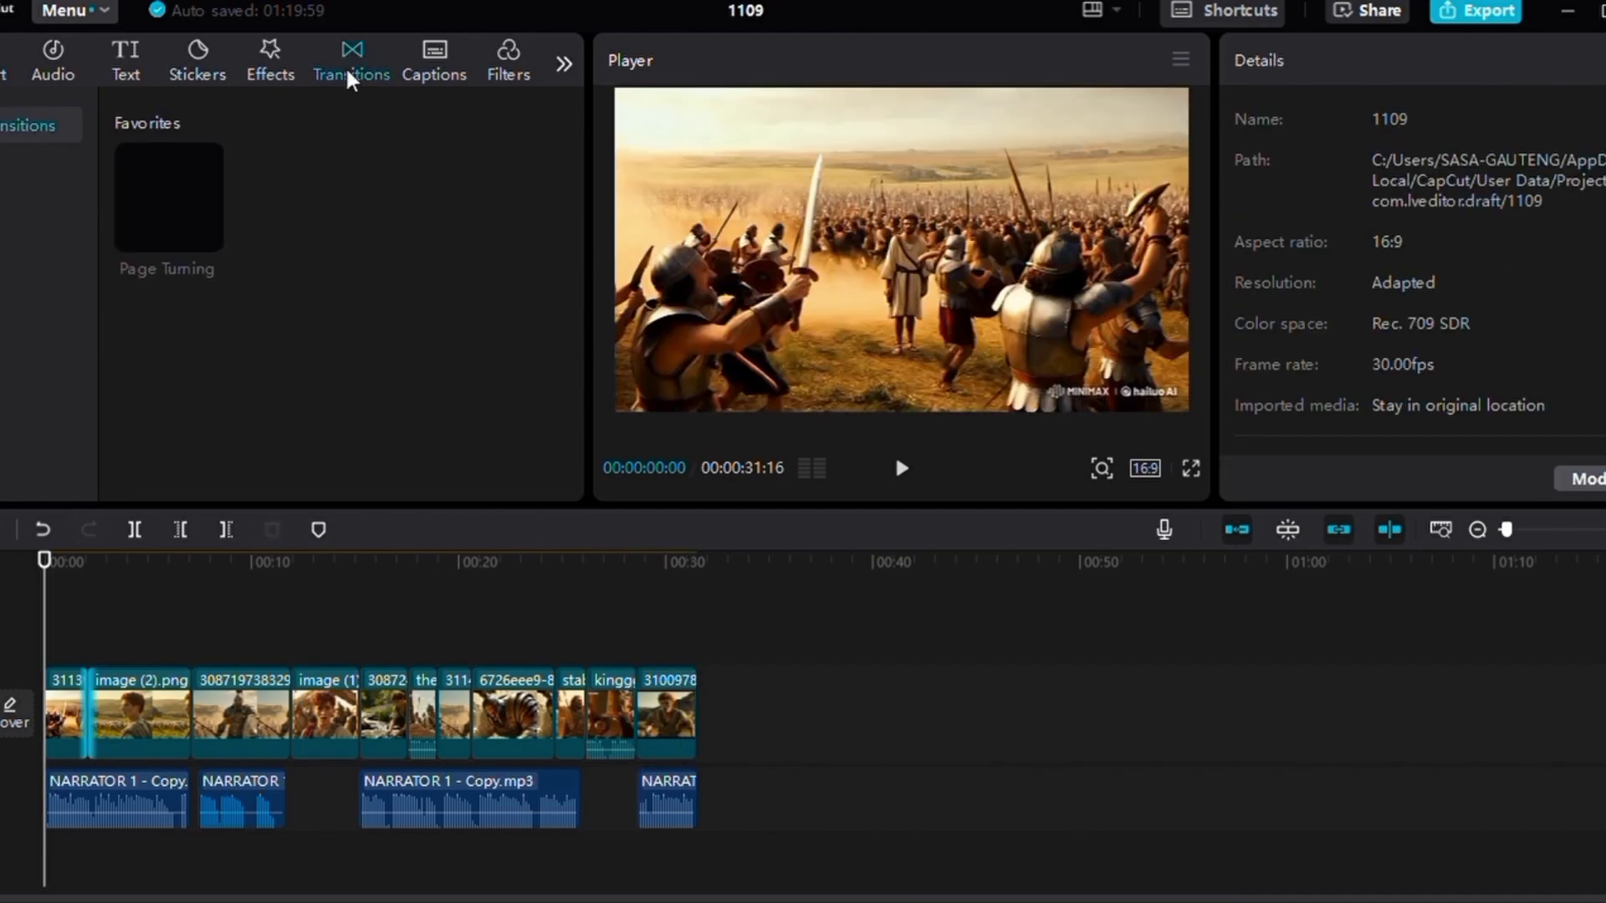